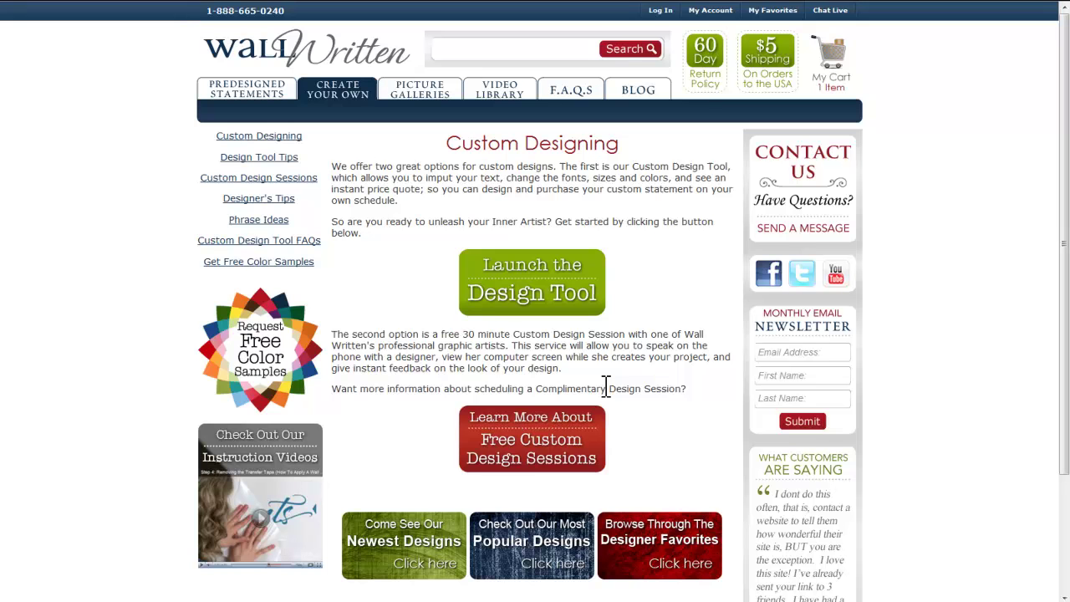
Step: Launch the Custom Design Tool from the Custom Designing page
click(545, 279)
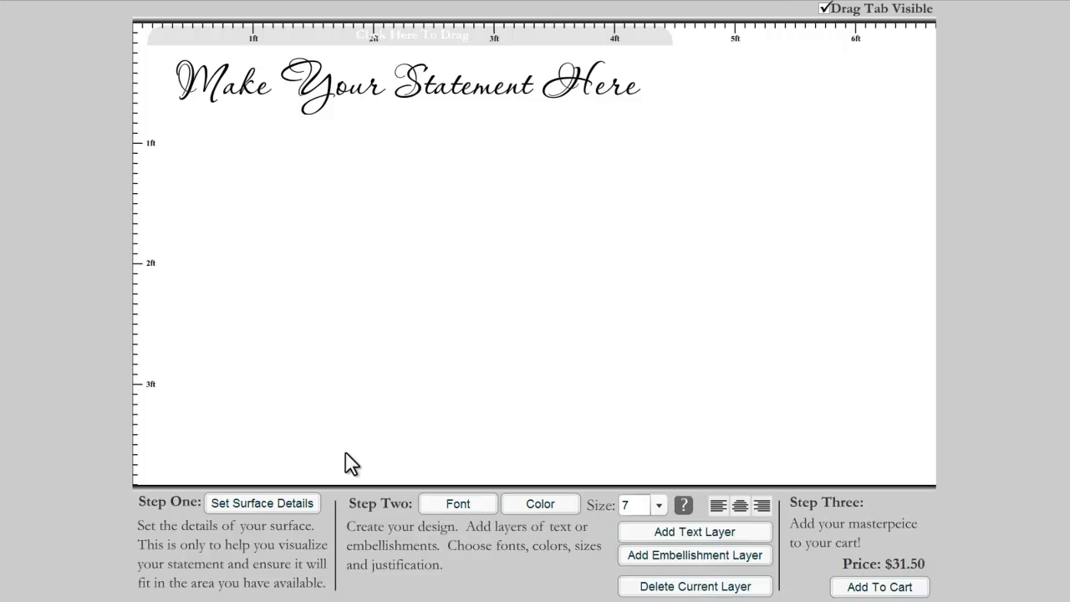
Step: Enter a wall surface size of 0 ft 60 in wide by 2 ft high
click(271, 502)
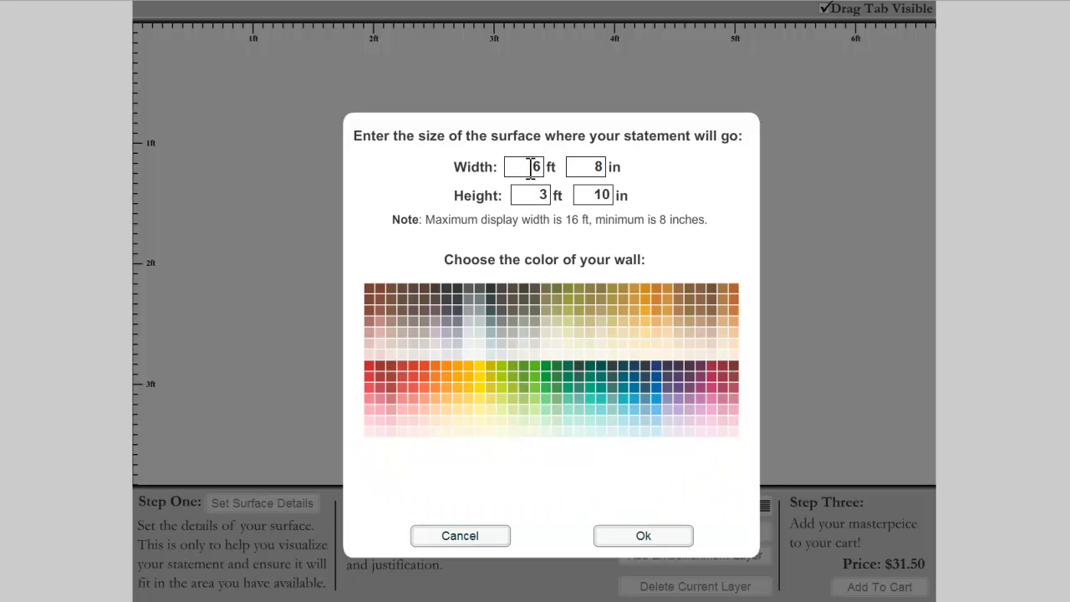
drag(530, 166, 542, 166)
text(0)
drag(595, 166, 610, 167)
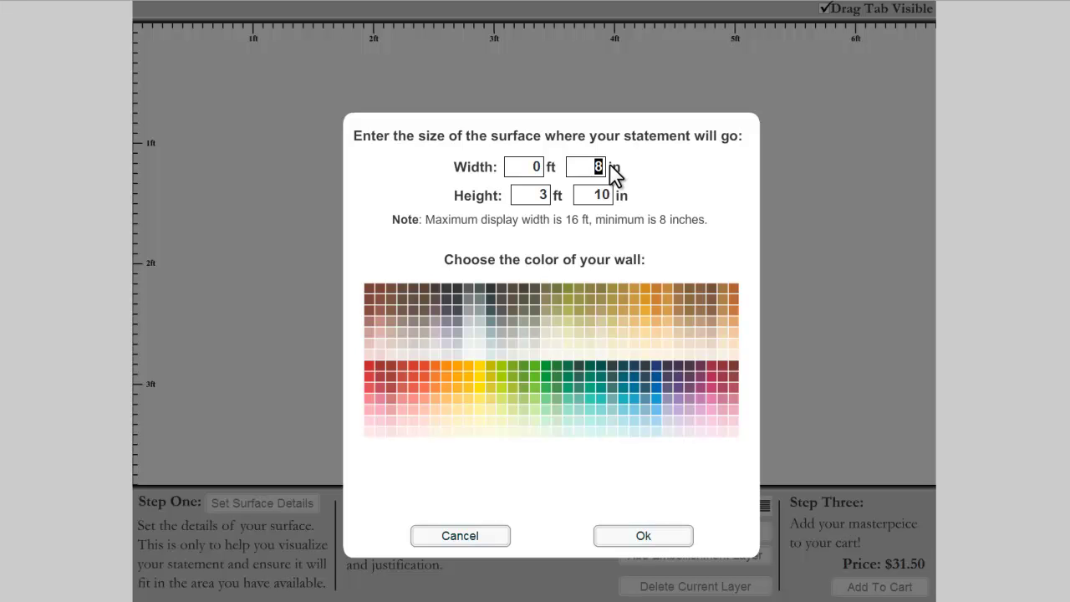
text(60)
double_click(543, 196)
text(2)
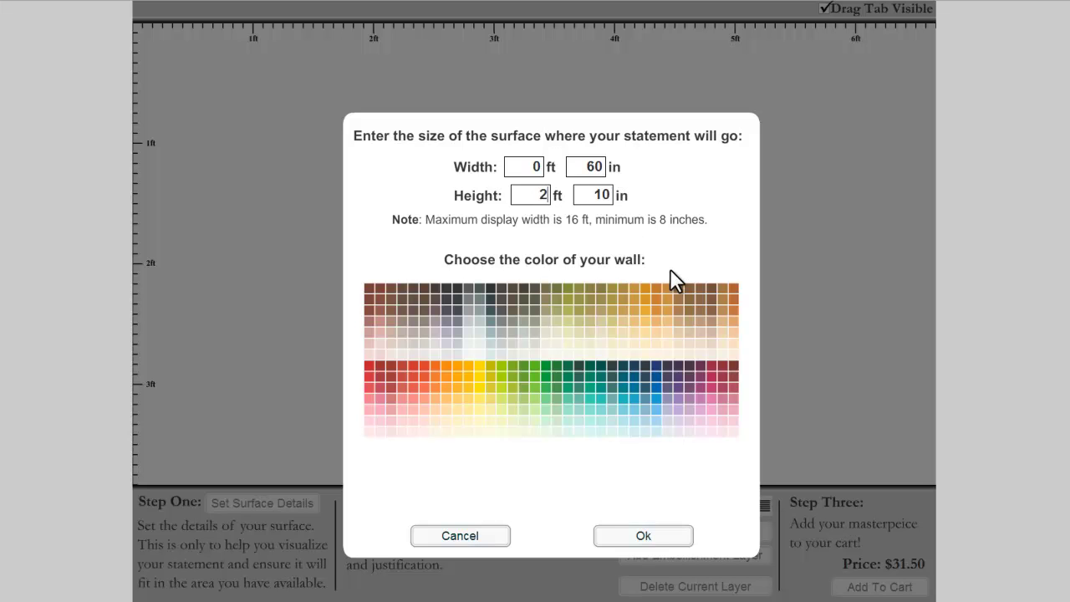
click(601, 195)
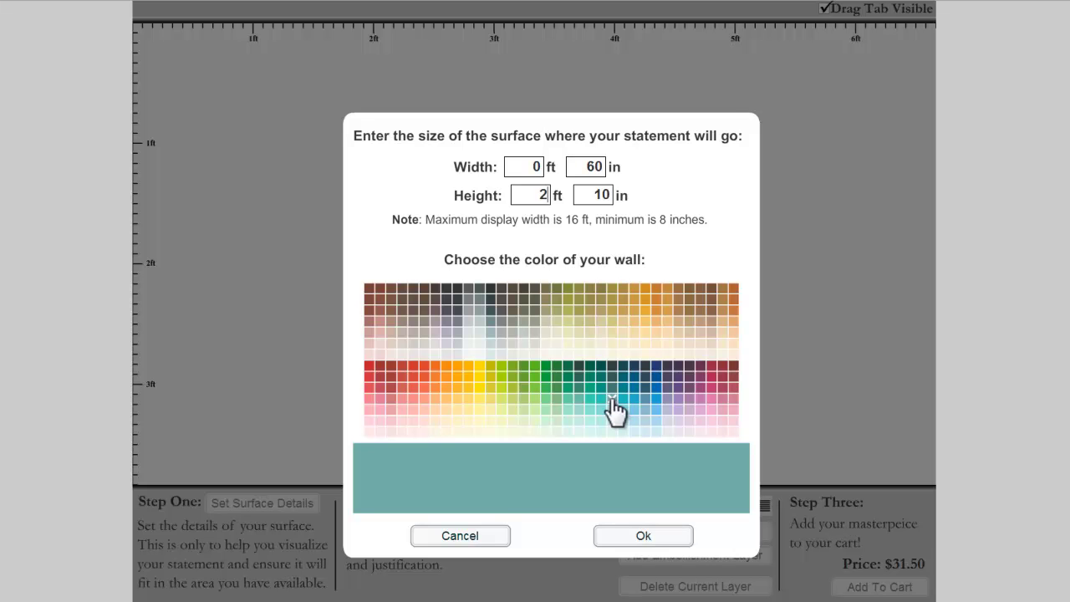
Step: Confirm the teal wall colour and the new 60-inch-wide surface size
click(651, 533)
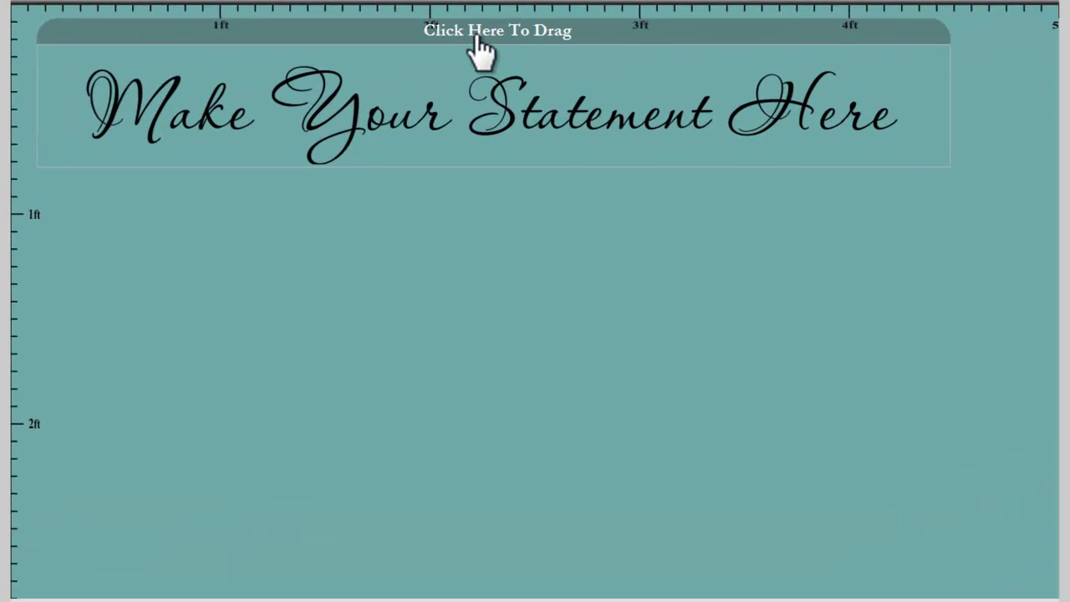
Step: Replace the placeholder statement with 'Always kiss me goodnight!'
drag(493, 57, 521, 197)
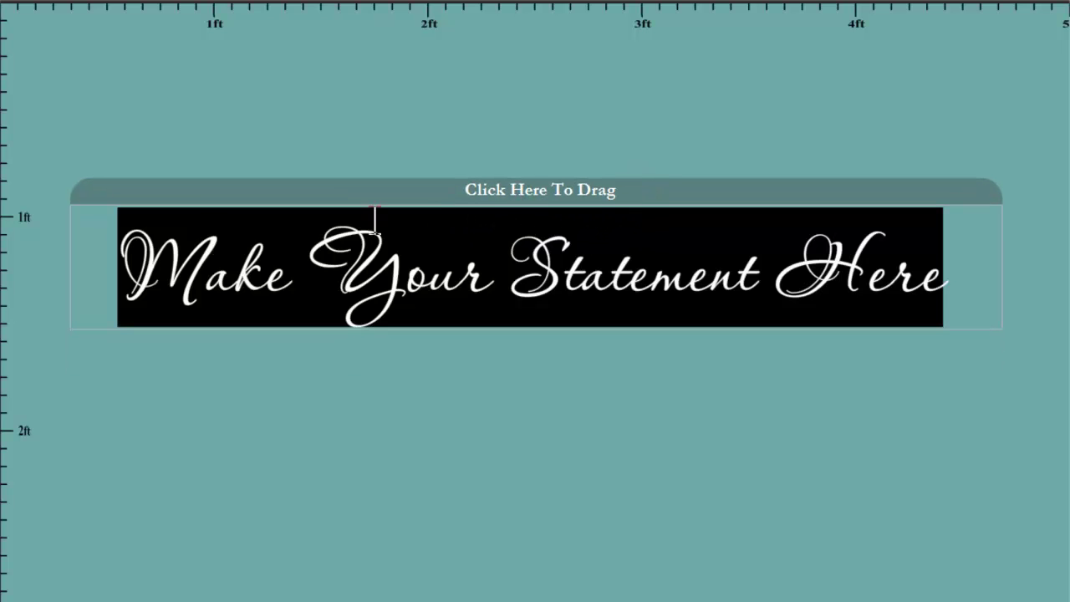
drag(957, 280, 399, 205)
key(BackSpace)
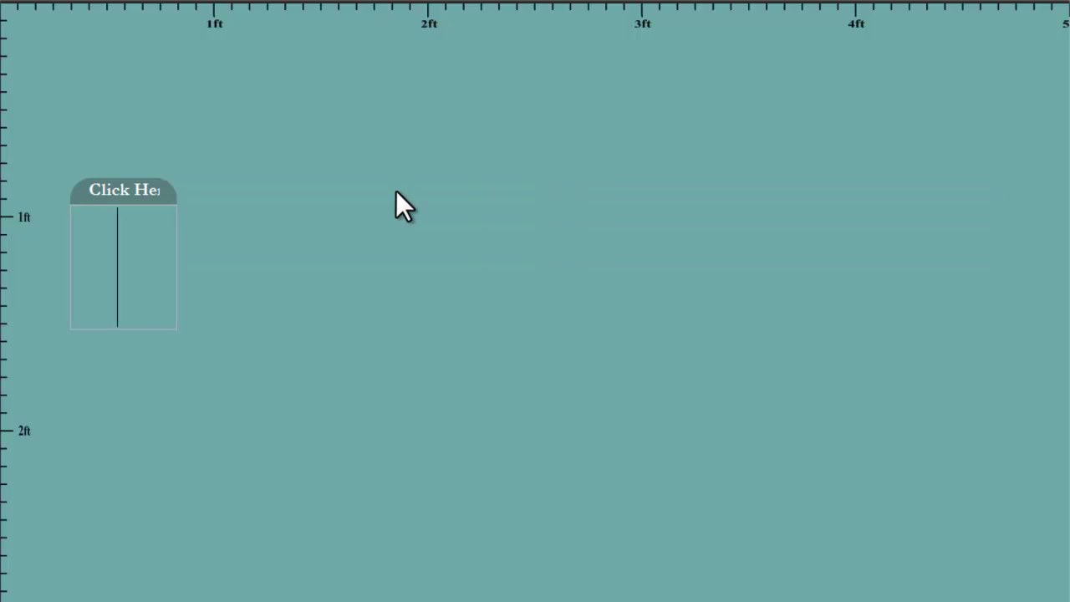
text(Al)
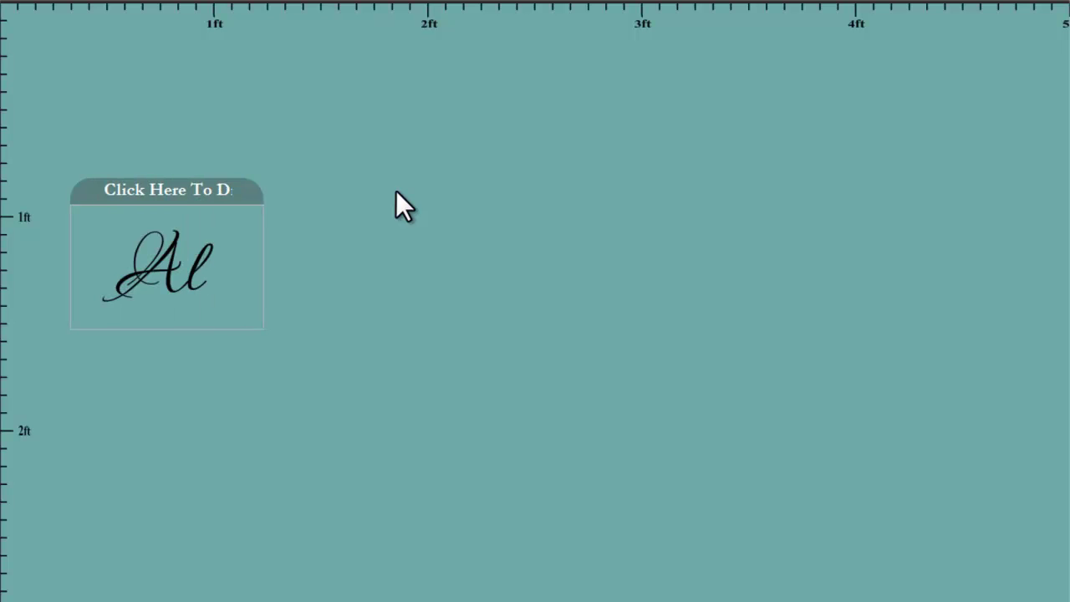
text(ways kiss m)
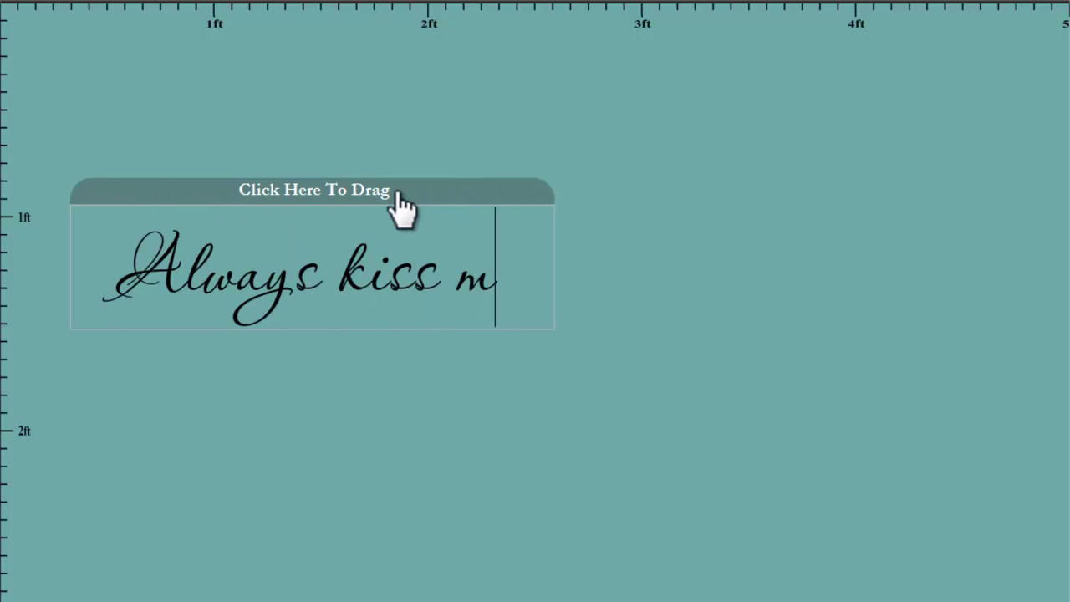
text(e goodnight.)
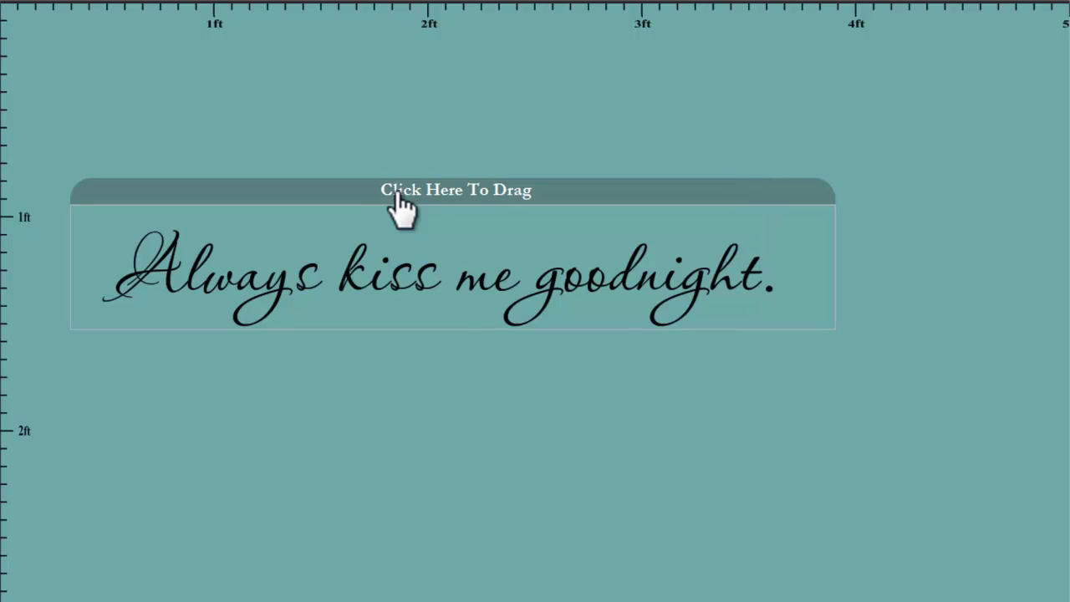
key(BackSpace)
text(!)
Step: Break the text onto a new line after 'Always' and reposition the layer
drag(400, 205, 470, 141)
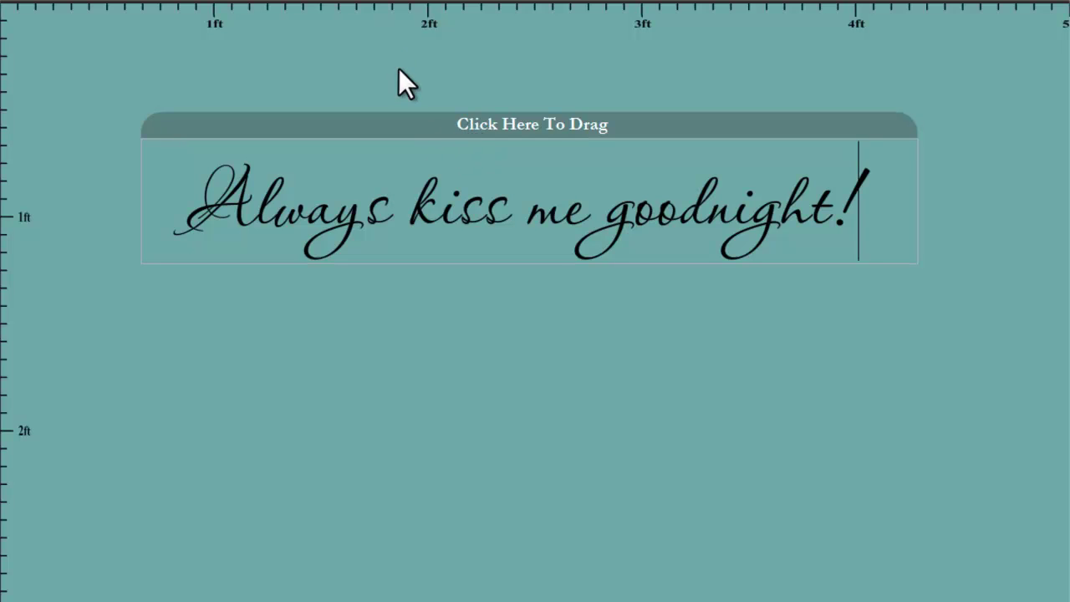
click(409, 201)
key(Return)
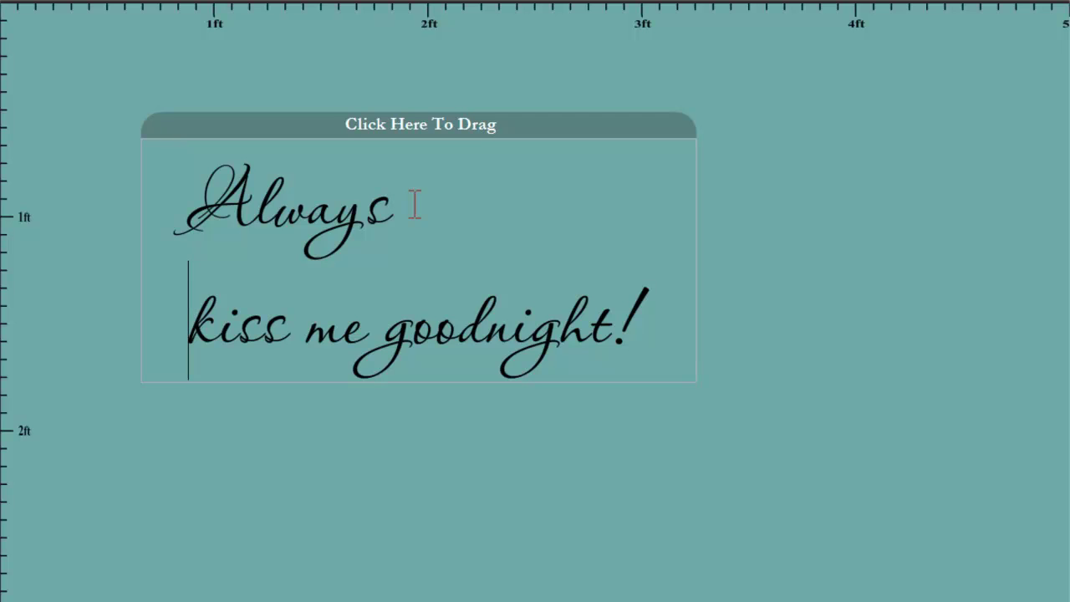
drag(418, 136, 526, 142)
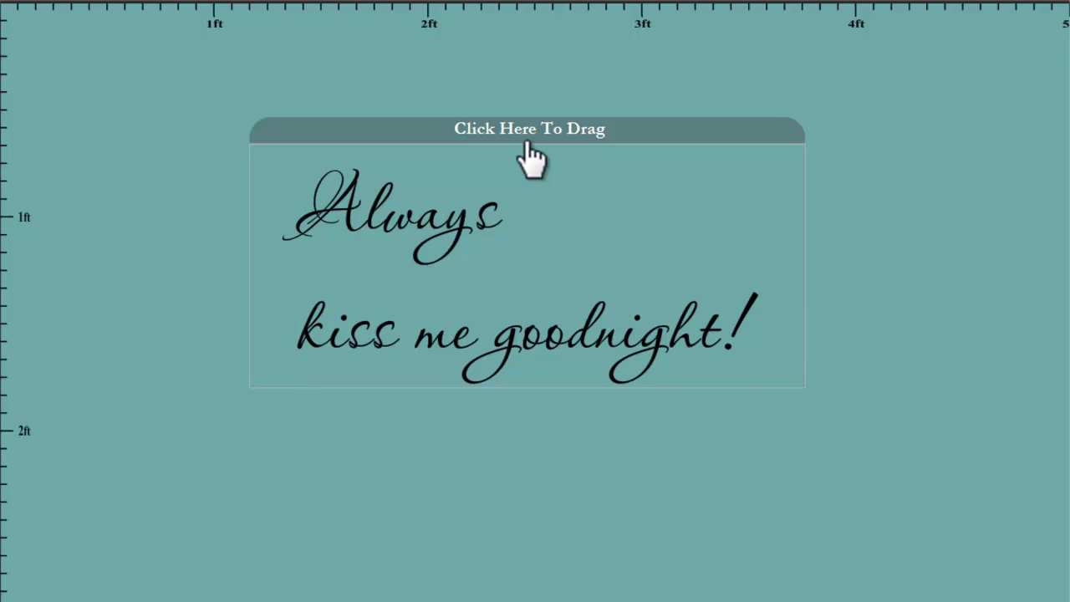
key(End)
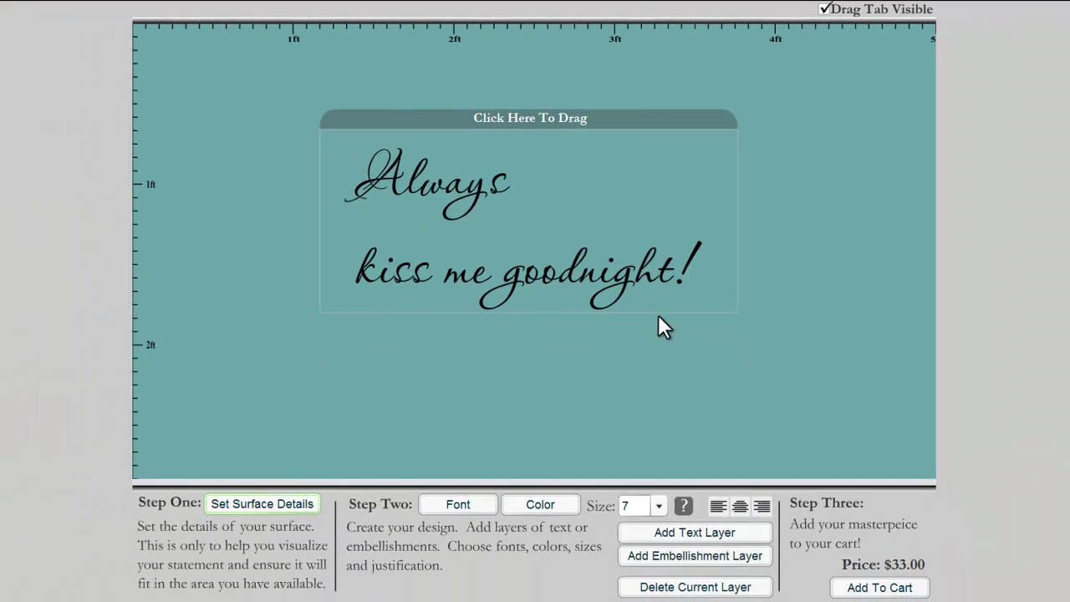
Step: Center-justify the text, cut 'kiss me goodnight!' out, and move 'Always' up and right
click(740, 506)
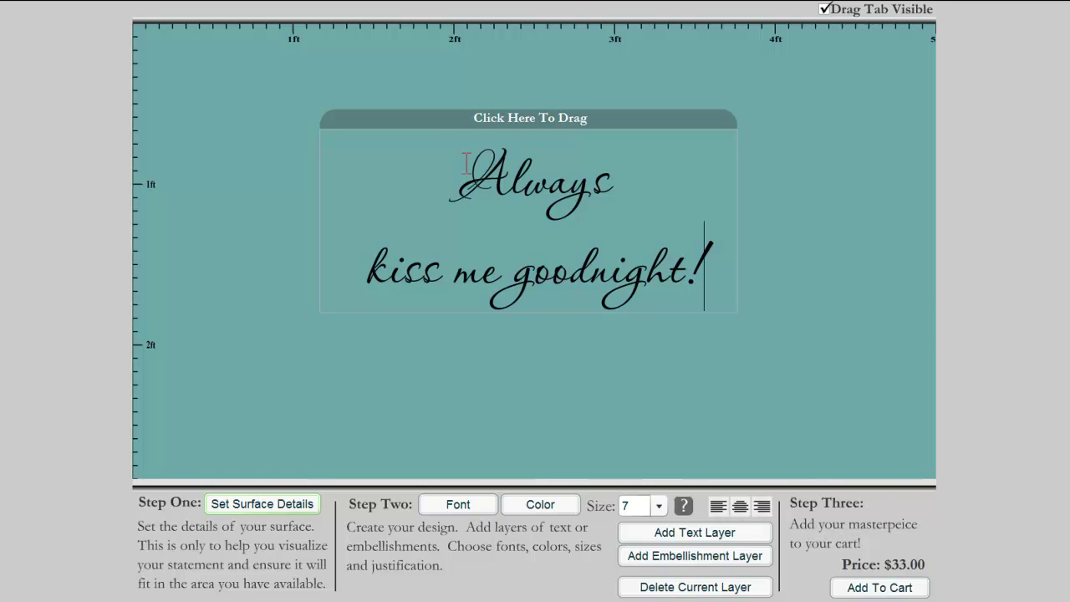
drag(494, 118, 493, 135)
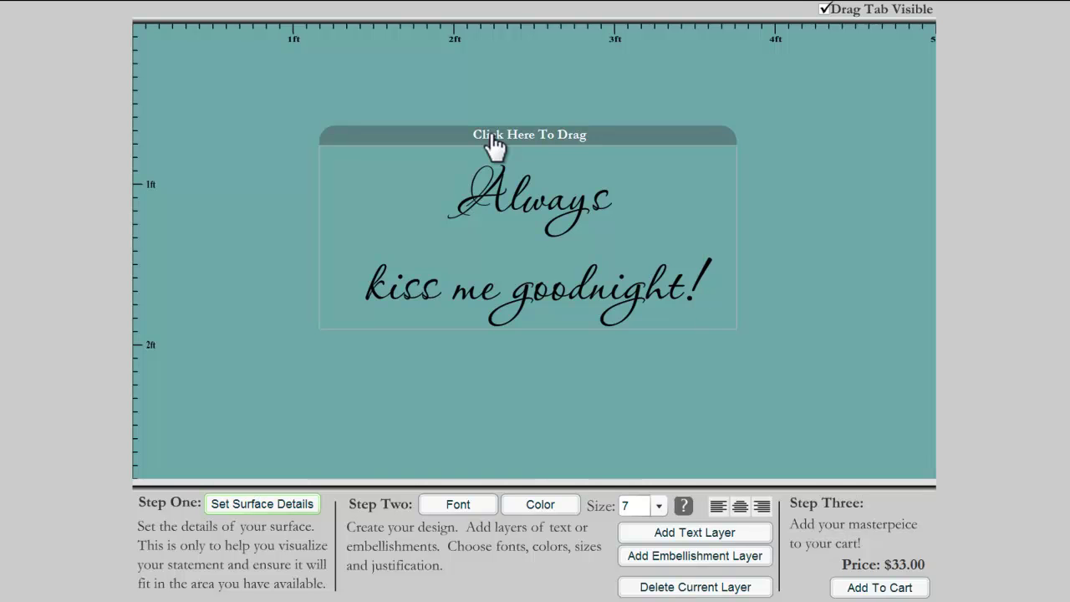
drag(719, 296, 363, 297)
key(ctrl+c)
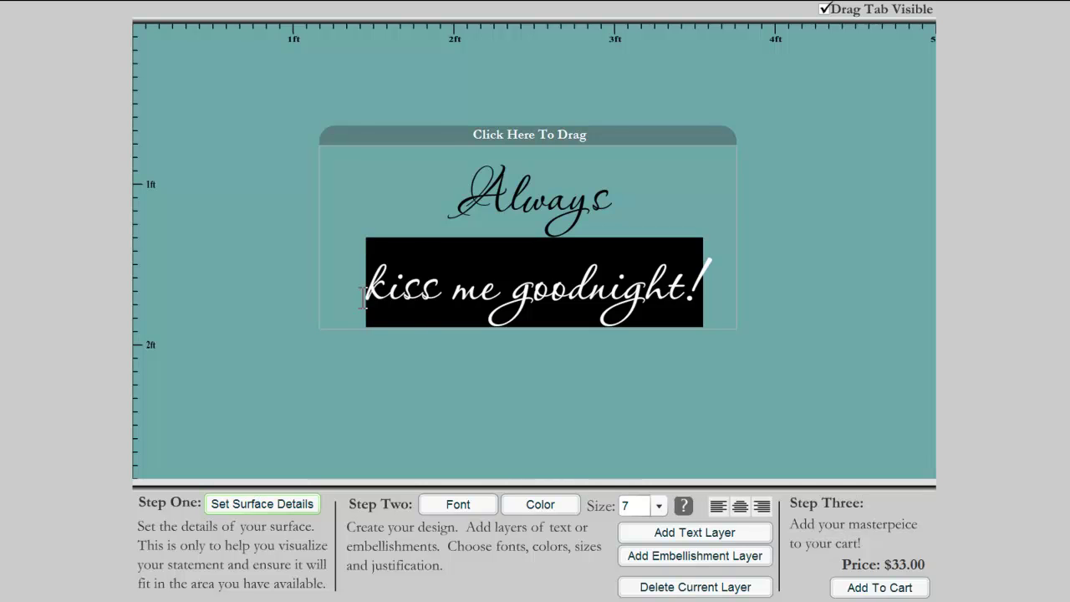
key(BackSpace)
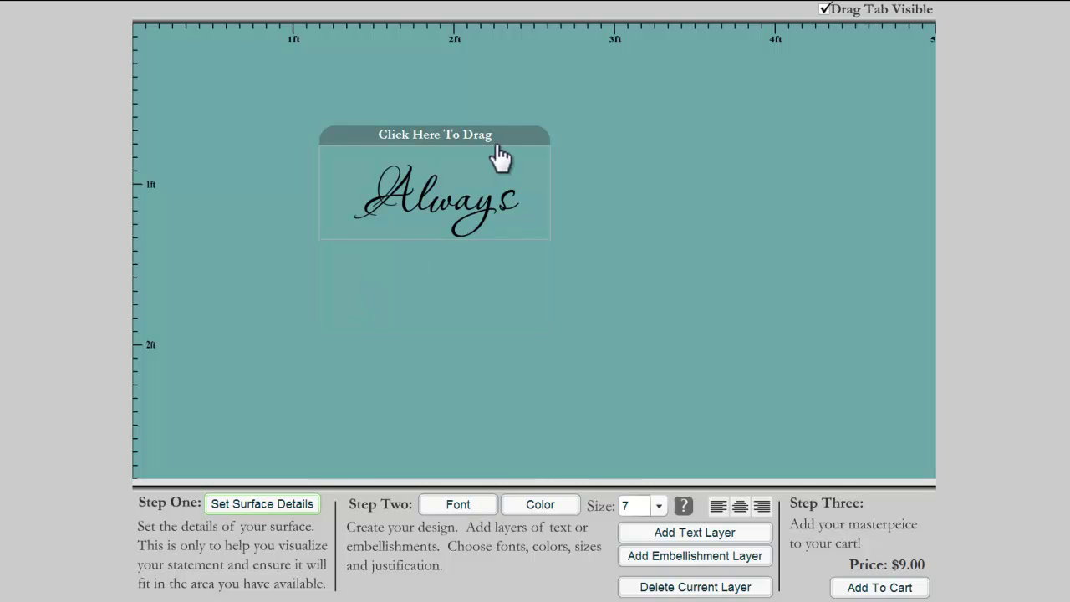
drag(517, 134, 583, 85)
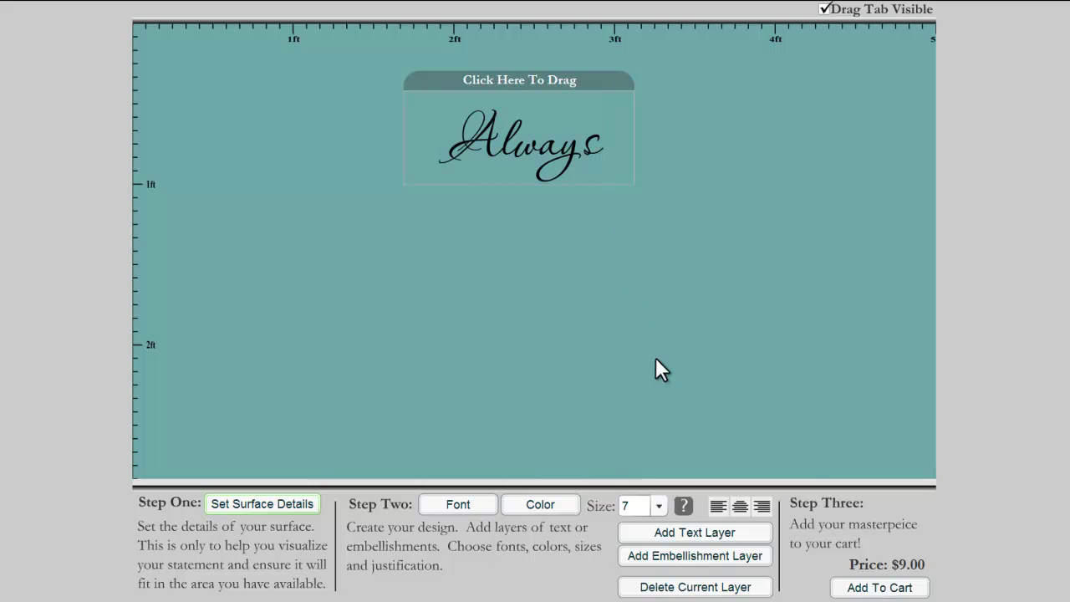
Step: Add a new text layer holding the pasted 'kiss me goodnight!' below 'Always'
click(700, 527)
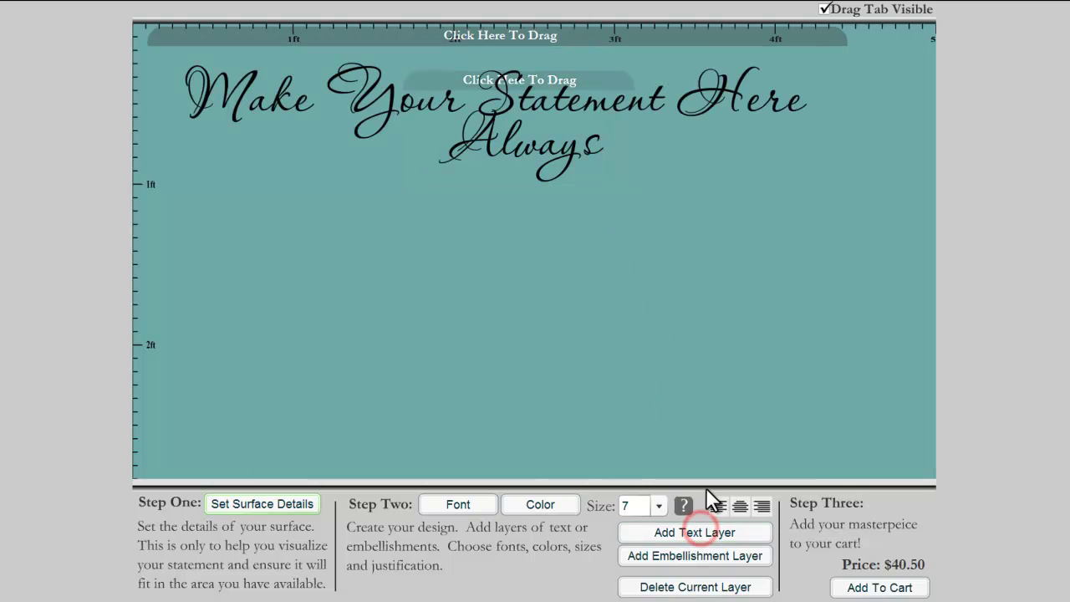
drag(707, 48, 770, 253)
key(BackSpace)
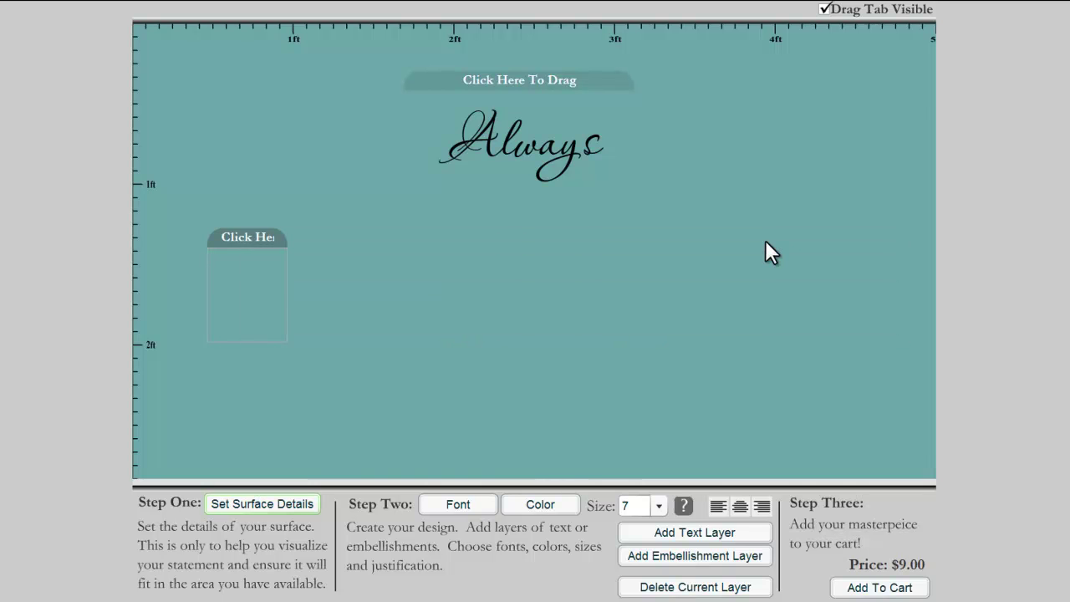
key(ctrl+v)
drag(568, 234, 682, 226)
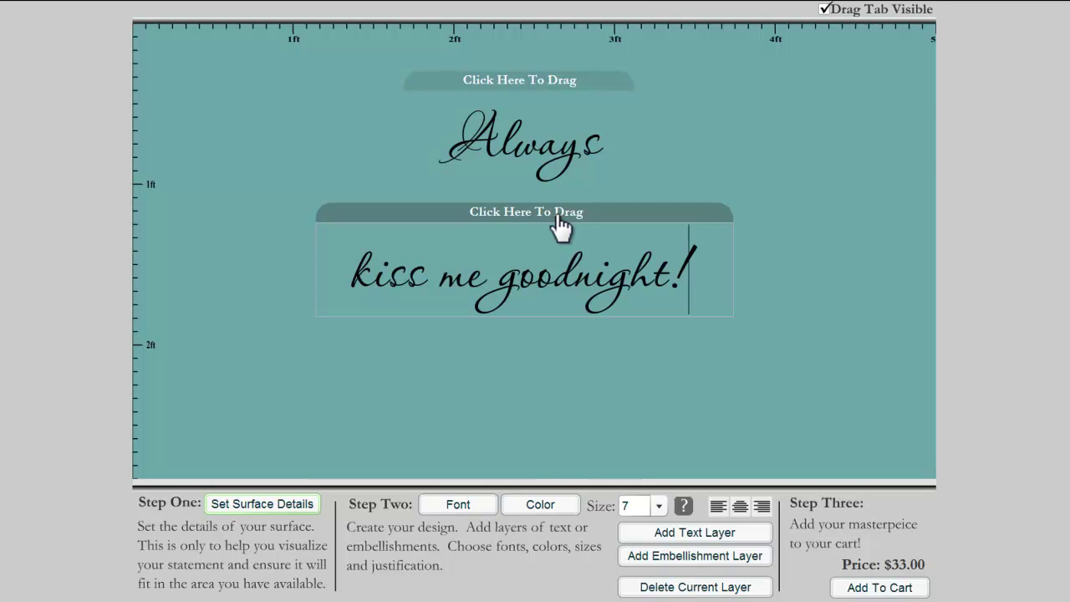
Step: Select the 'Always' layer and bring up its font choices
click(507, 147)
click(594, 83)
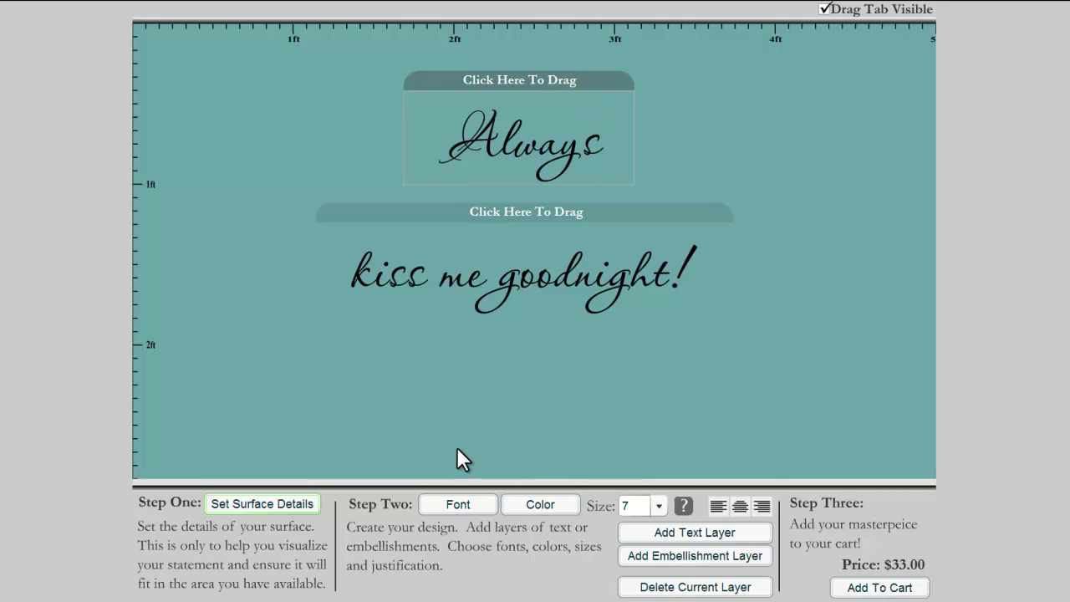
click(454, 501)
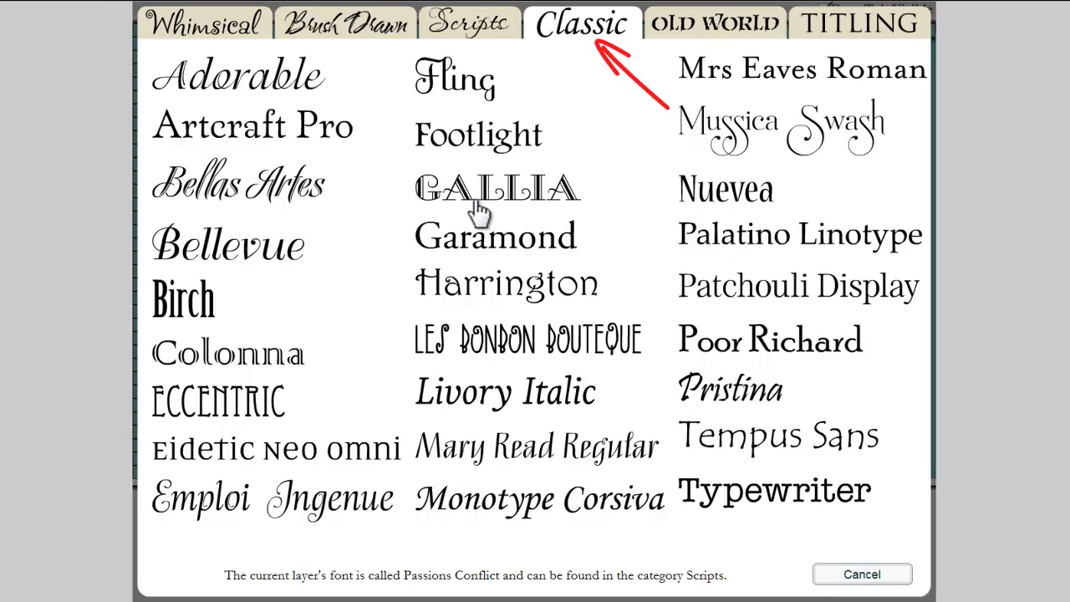
Step: Set 'Always' in the Trajan font from the Titling category
click(240, 42)
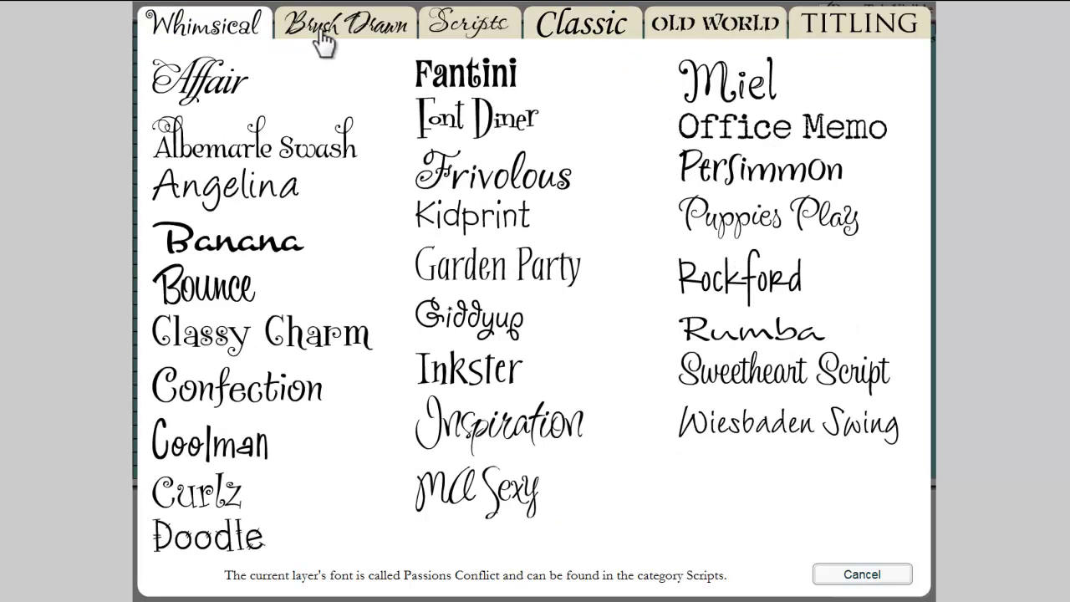
click(329, 39)
click(458, 35)
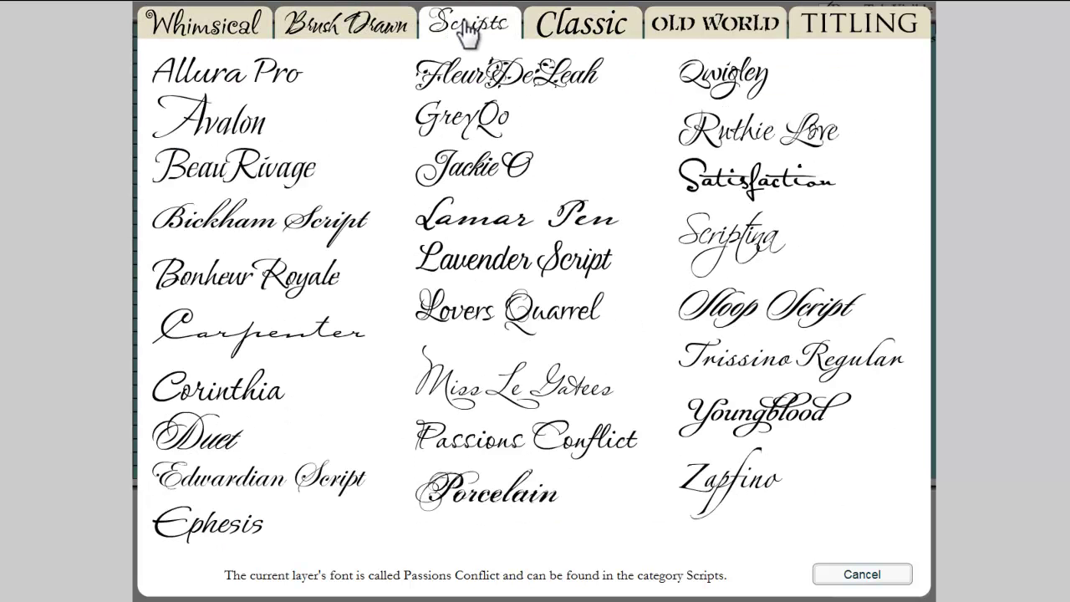
click(697, 35)
click(829, 46)
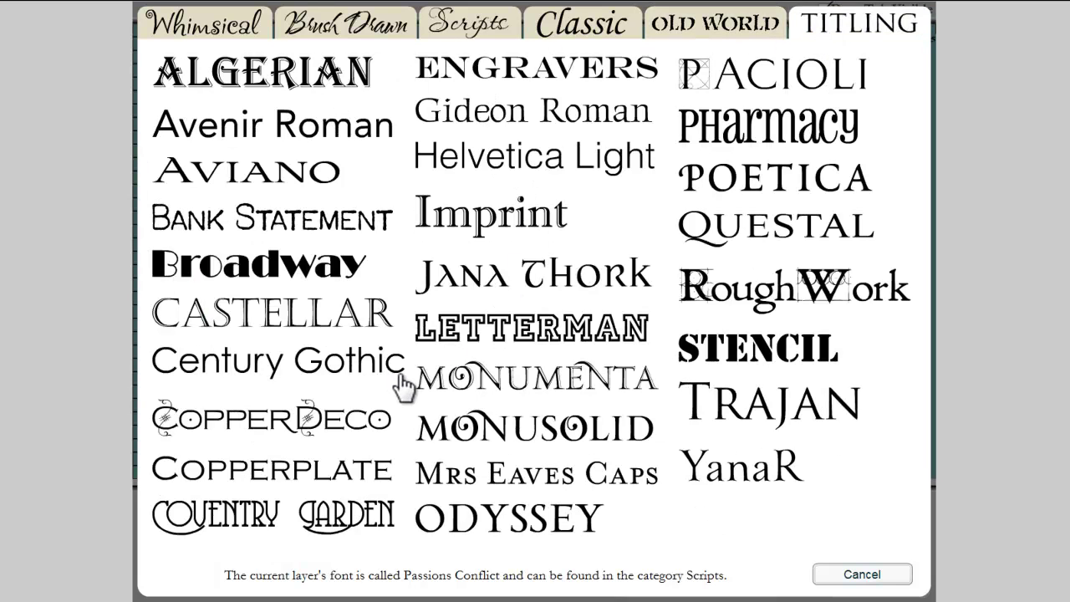
click(734, 405)
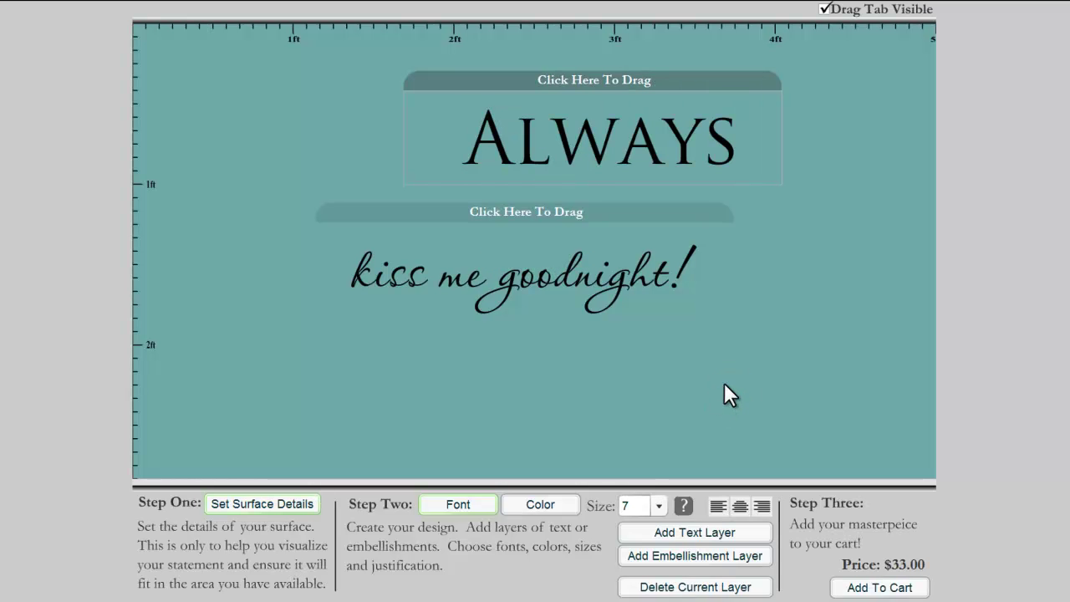
Step: Retype the first letter of ALWAYS as a capital A
drag(511, 134, 477, 133)
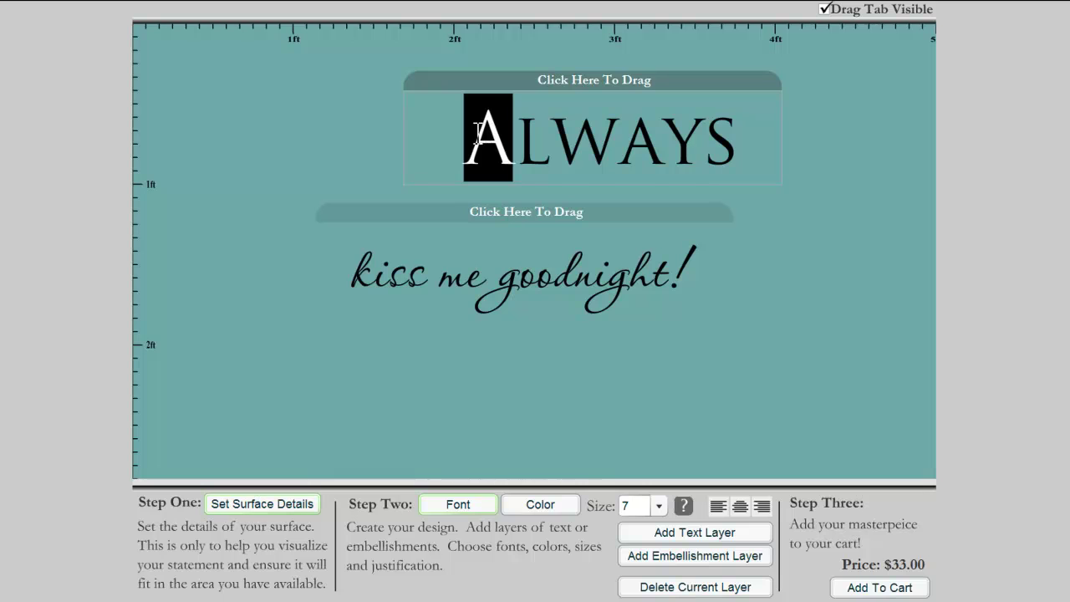
text(A)
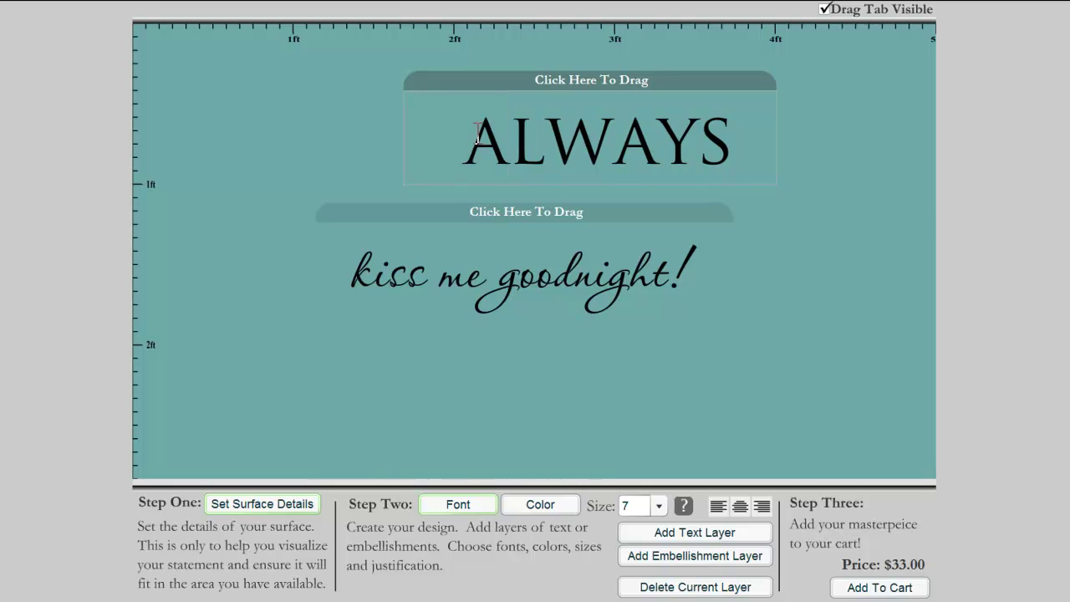
key(End)
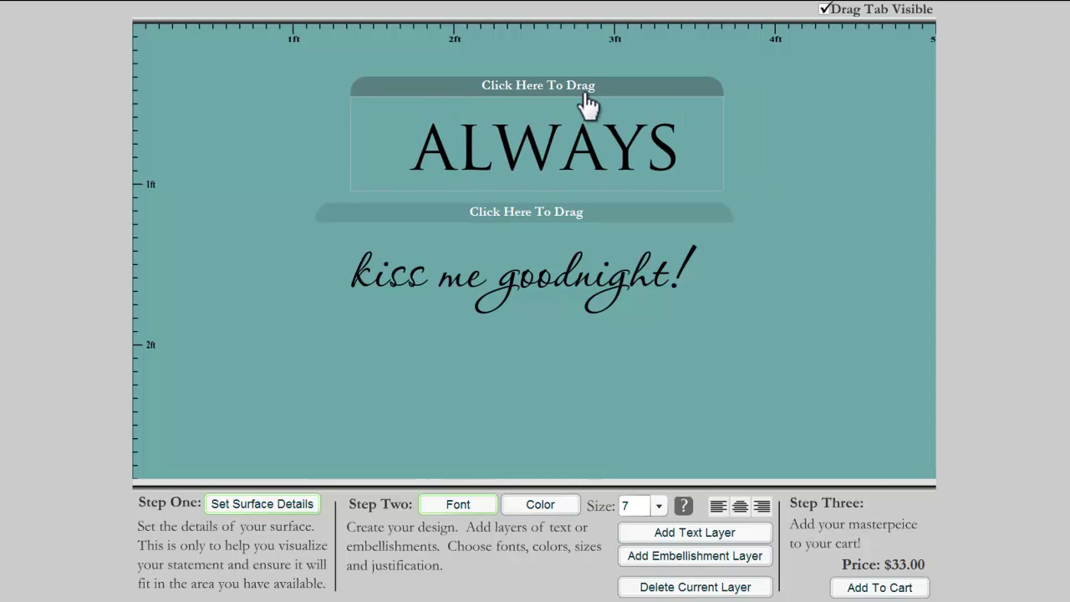
Step: Switch 'kiss me goodnight!' to the Lamar Pen script font
click(590, 213)
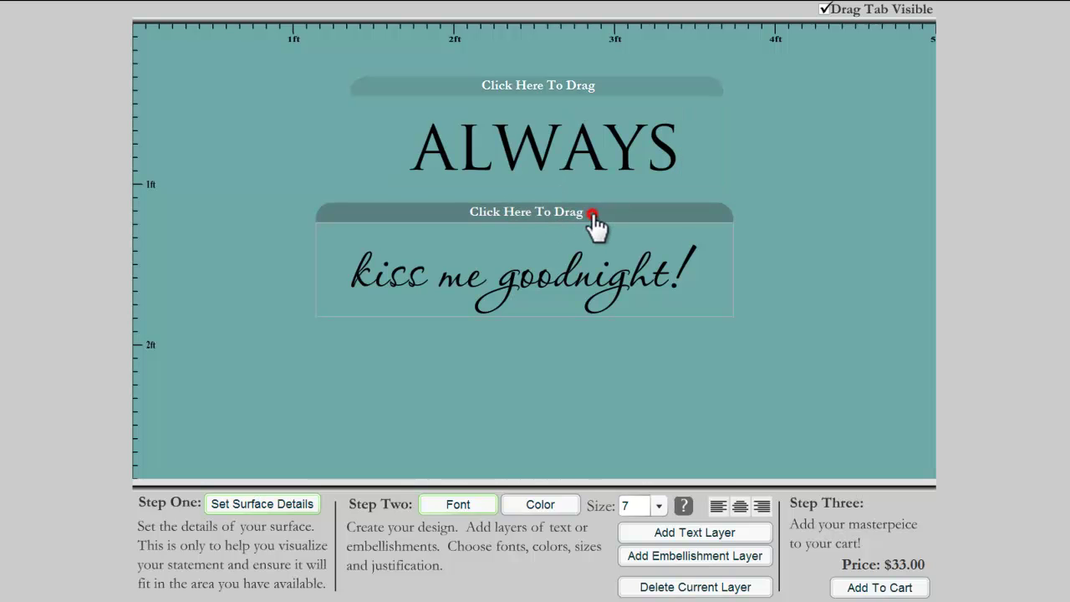
click(458, 505)
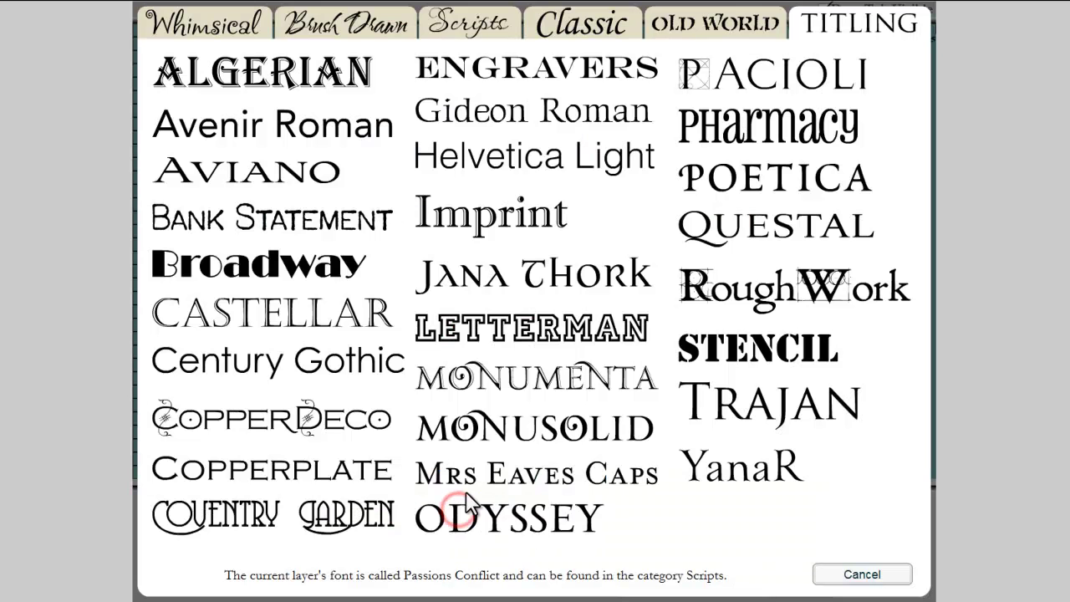
click(469, 24)
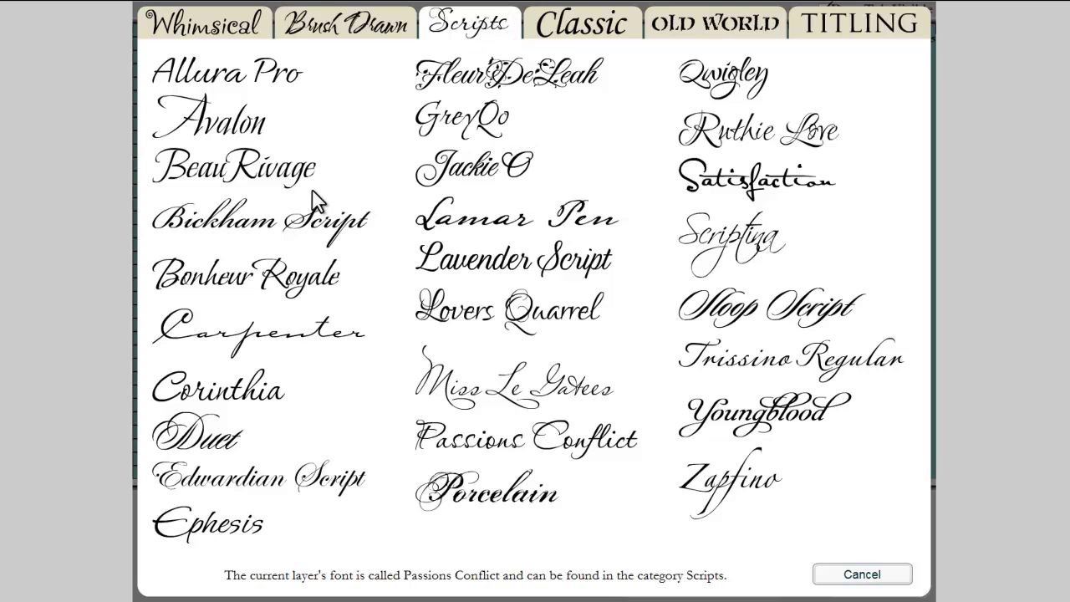
click(466, 222)
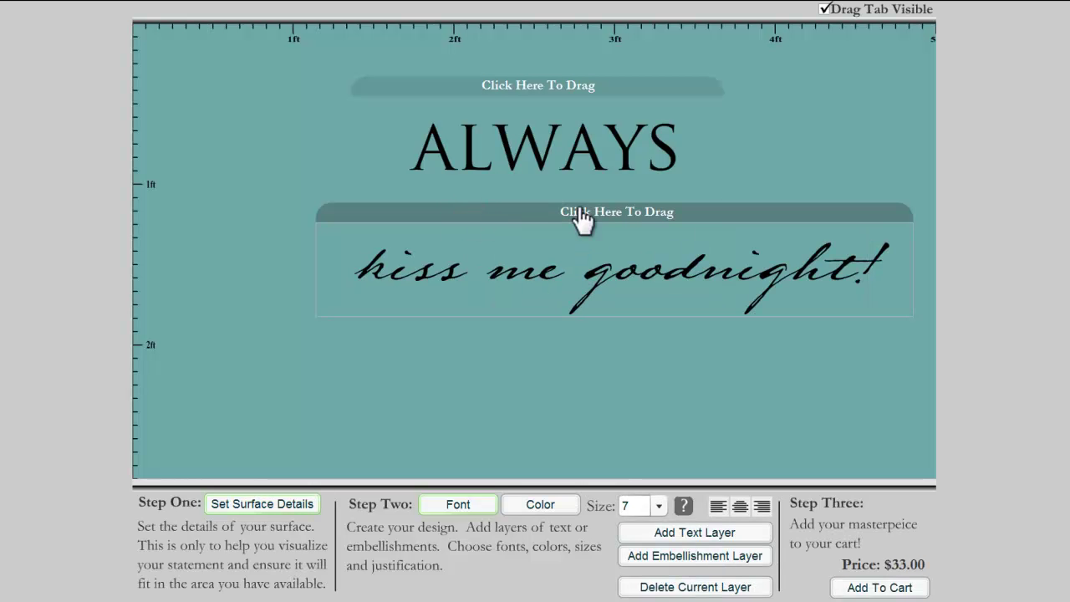
Step: Move 'kiss me goodnight!' up under ALWAYS, preview without drag tabs, then lower it slightly
mouse_move(604, 210)
mouse_down()
mouse_move(587, 193)
mouse_move(528, 183)
mouse_move(527, 203)
mouse_move(525, 160)
mouse_up()
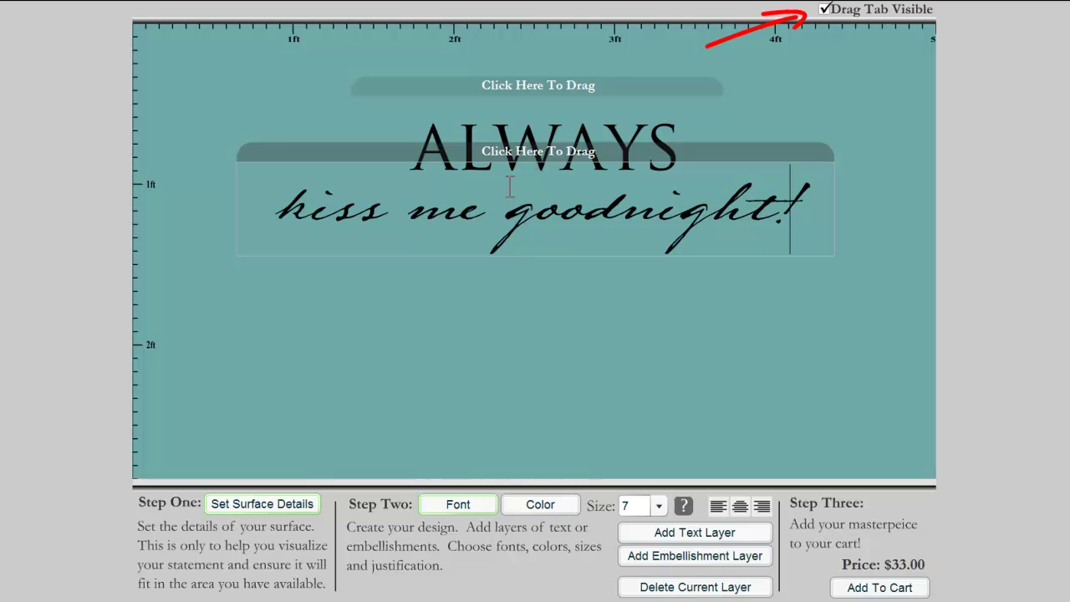
click(825, 10)
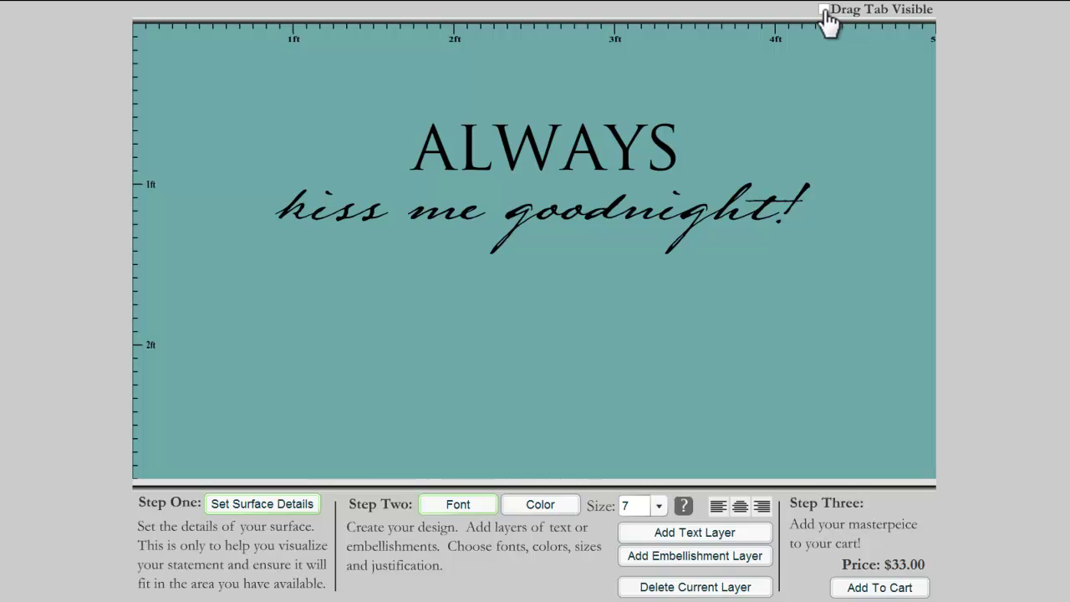
click(824, 11)
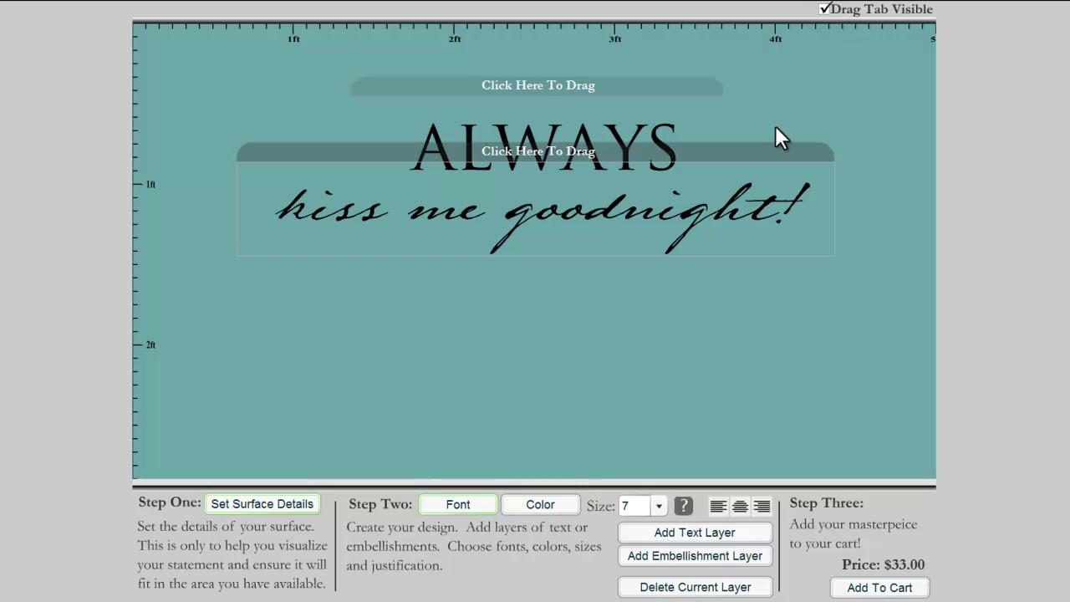
drag(764, 152, 768, 187)
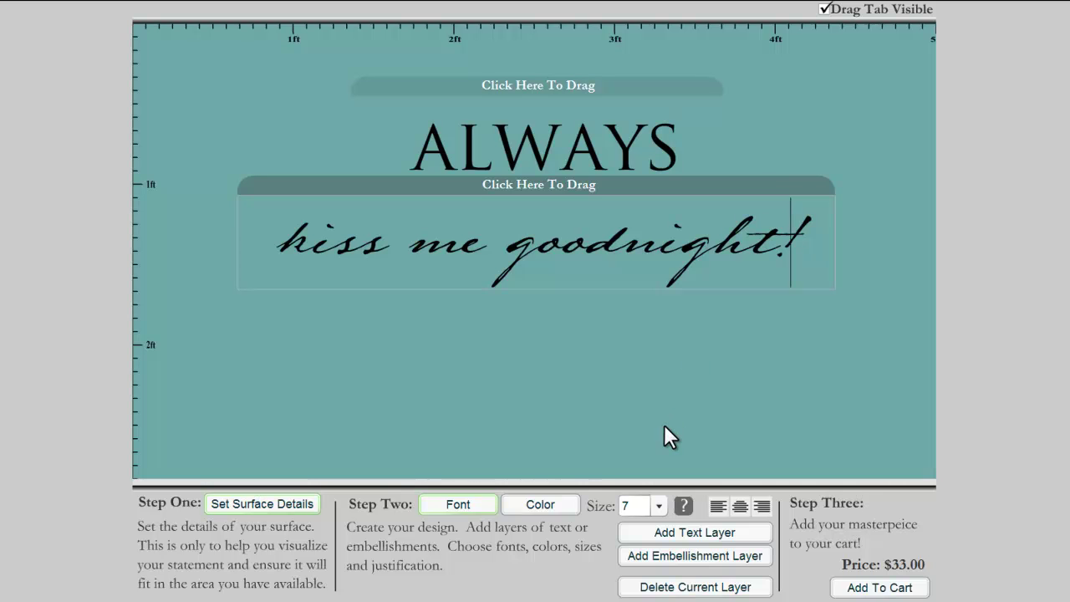
Step: Colour the script line Slate and ALWAYS White, nudging ALWAYS down slightly
click(532, 504)
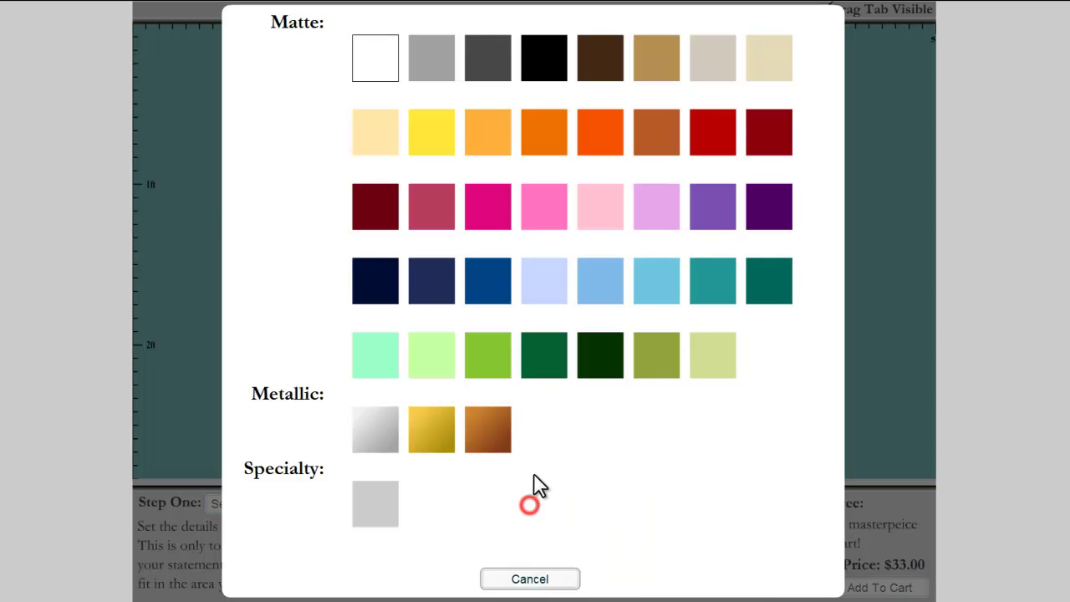
click(501, 66)
click(633, 88)
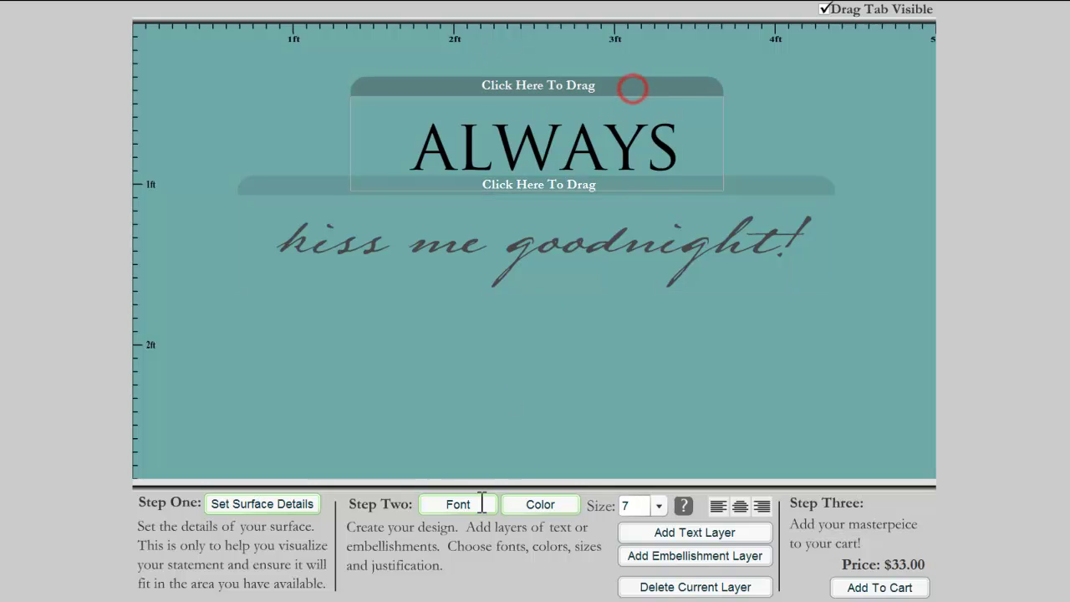
click(540, 503)
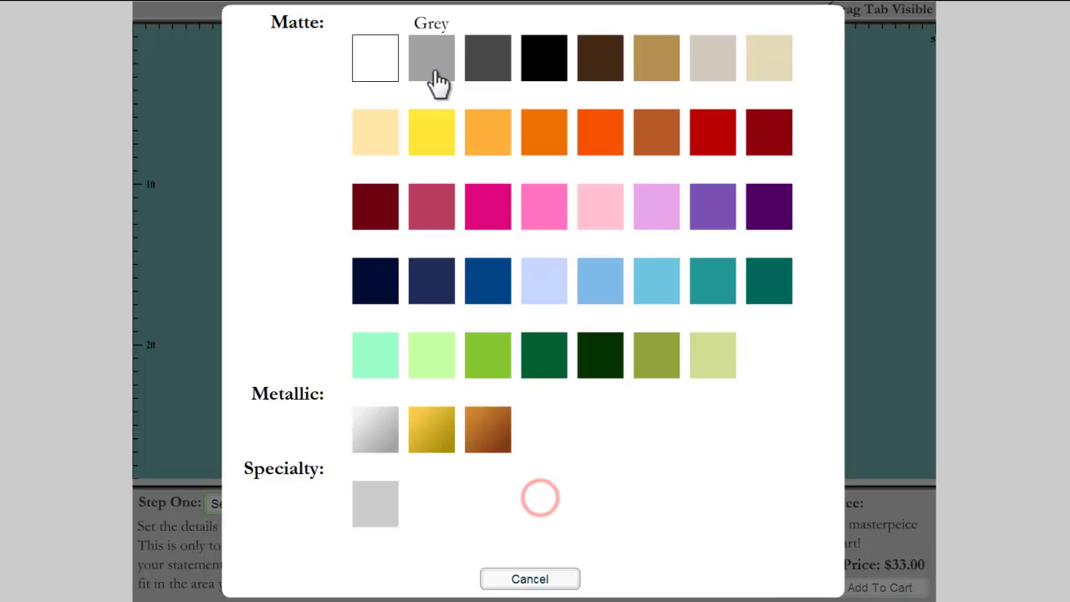
click(391, 57)
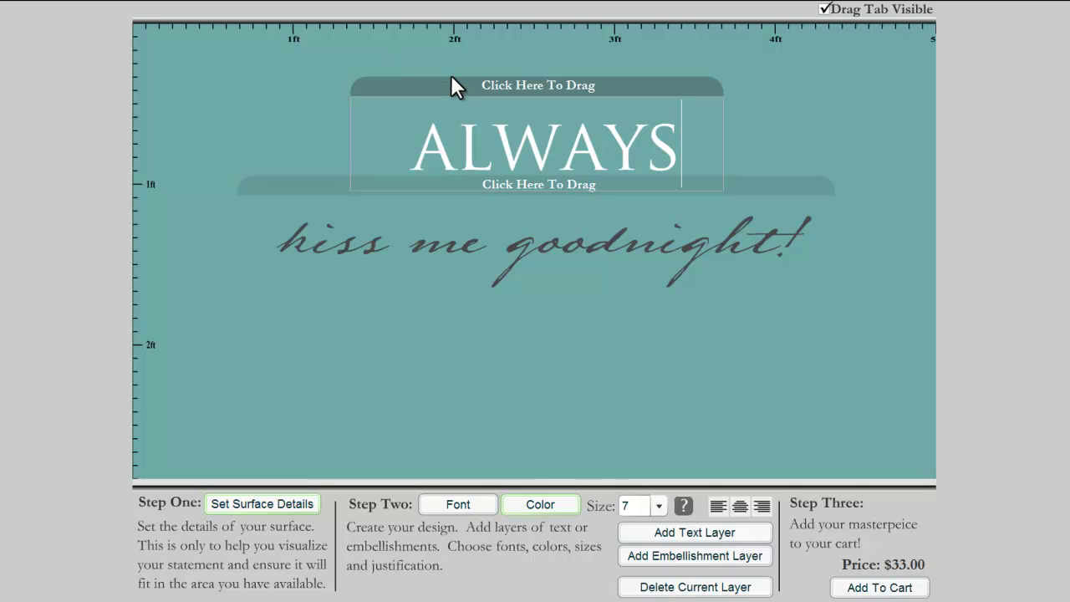
mouse_move(452, 80)
mouse_down()
mouse_move(441, 111)
mouse_move(450, 114)
mouse_move(453, 88)
mouse_up()
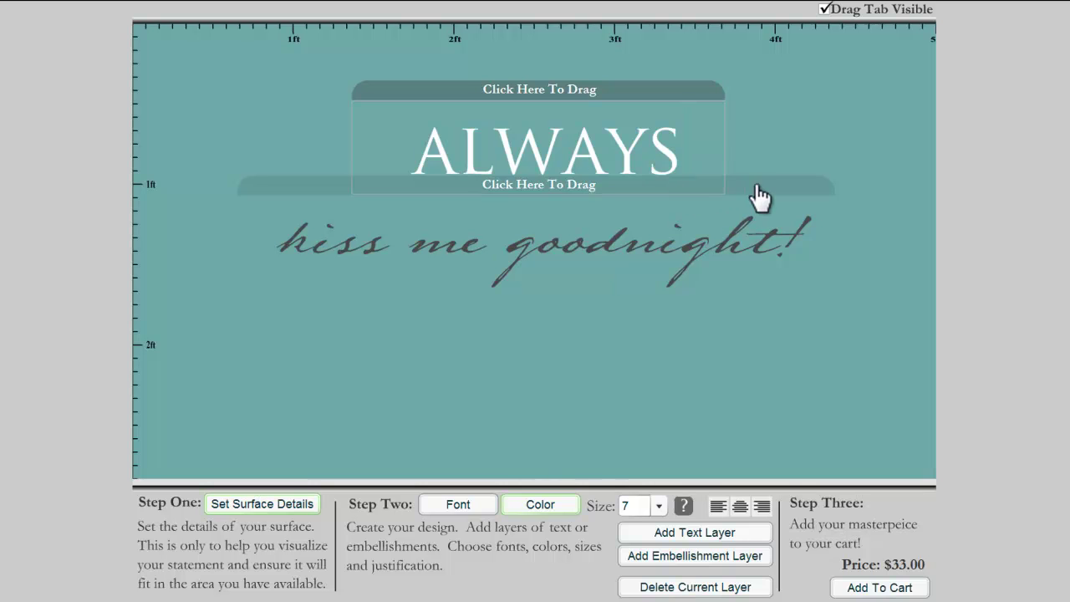
Step: Lower ALWAYS slightly and try the script line at size 10.5, repositioning it
mouse_move(675, 92)
mouse_down()
mouse_move(668, 123)
mouse_move(680, 103)
mouse_up()
drag(736, 186, 729, 208)
click(653, 510)
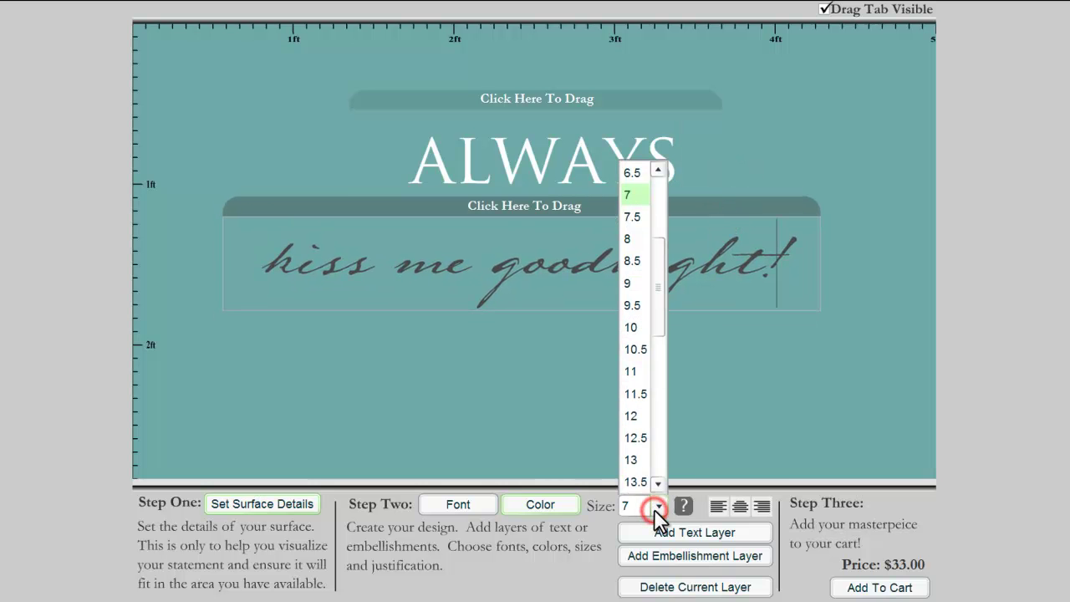
click(643, 350)
drag(769, 216, 623, 192)
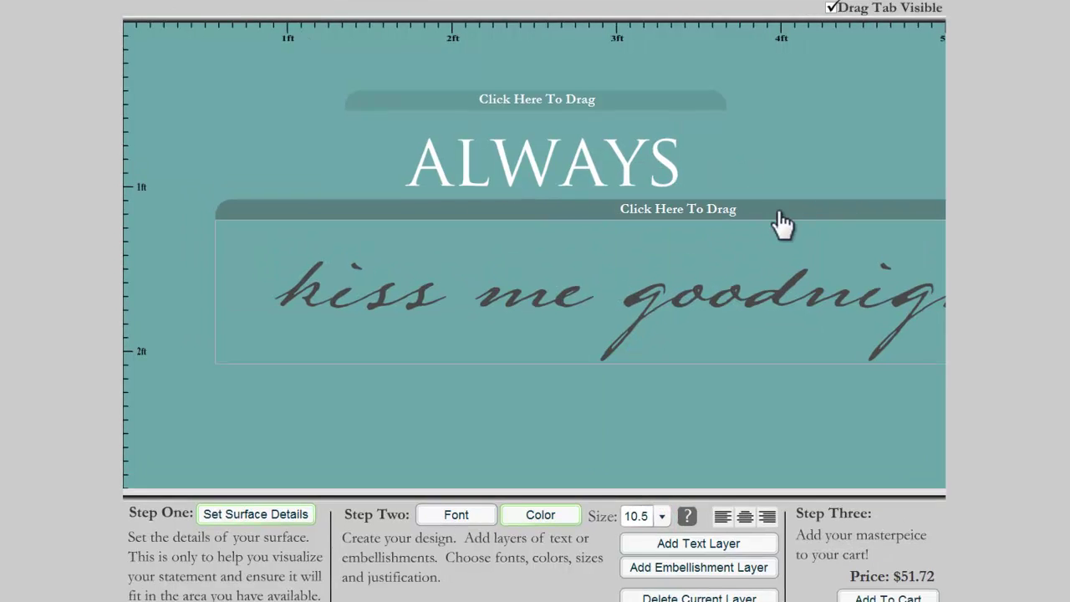
drag(651, 242, 662, 247)
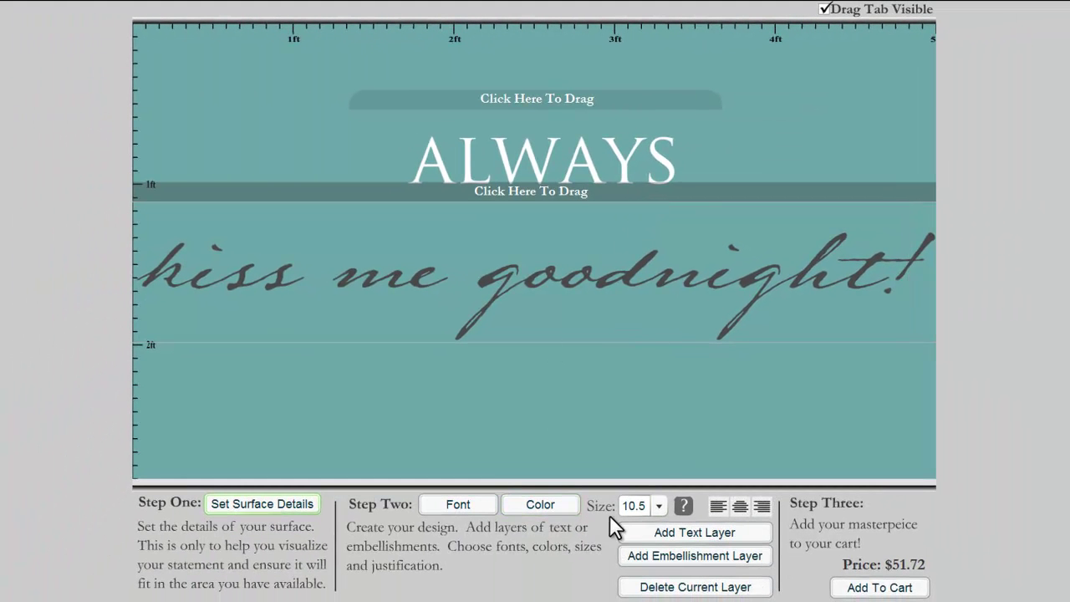
Step: Resize the script line to 8.5, place it just under ALWAYS, and lower ALWAYS slightly
click(660, 505)
click(659, 172)
click(659, 171)
click(632, 176)
drag(700, 195, 743, 183)
drag(664, 105, 660, 125)
click(658, 505)
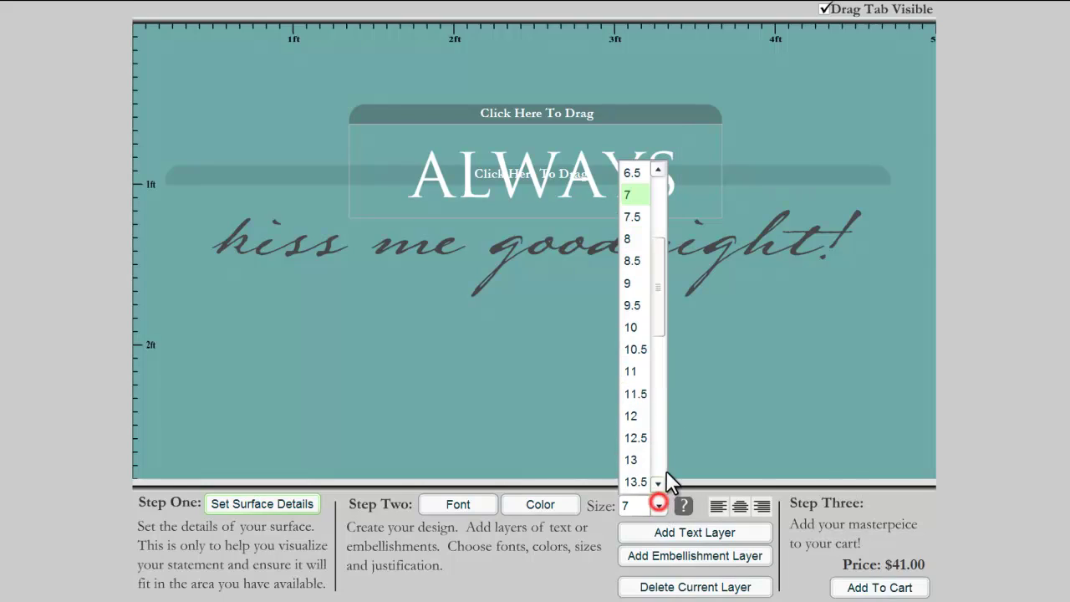
Step: Set ALWAYS to size 10 and move it up into the wall's top-left area
click(633, 326)
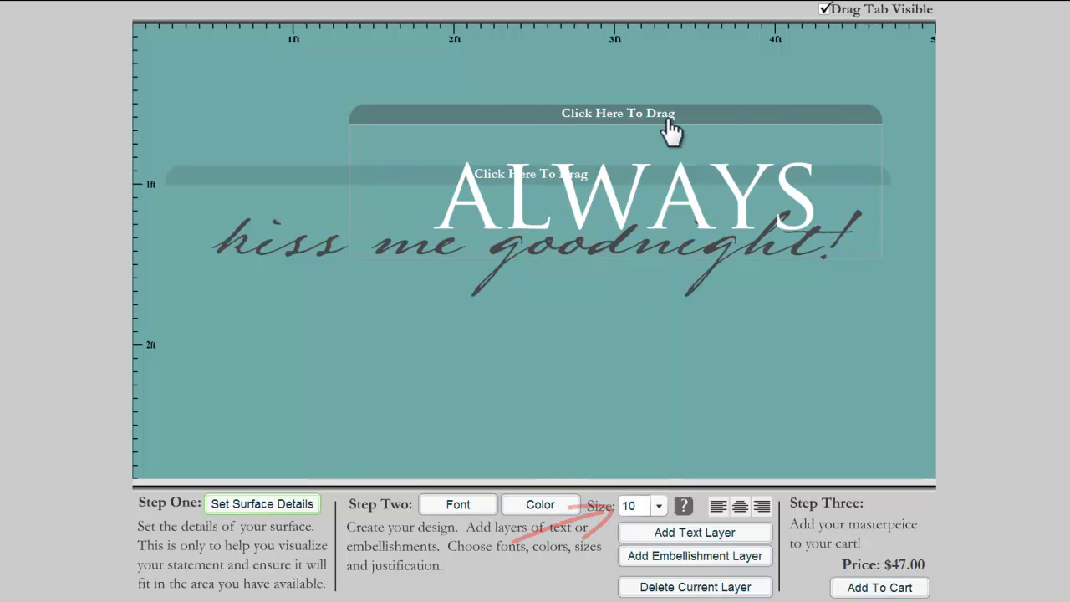
mouse_move(667, 117)
mouse_down()
mouse_move(593, 100)
mouse_move(590, 87)
mouse_up()
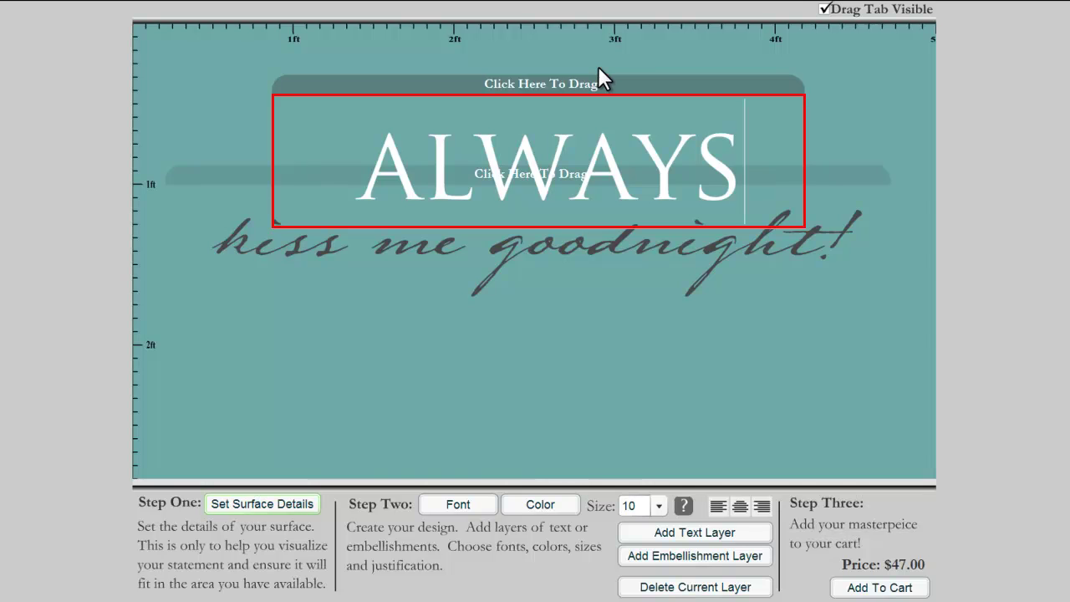
key(Return)
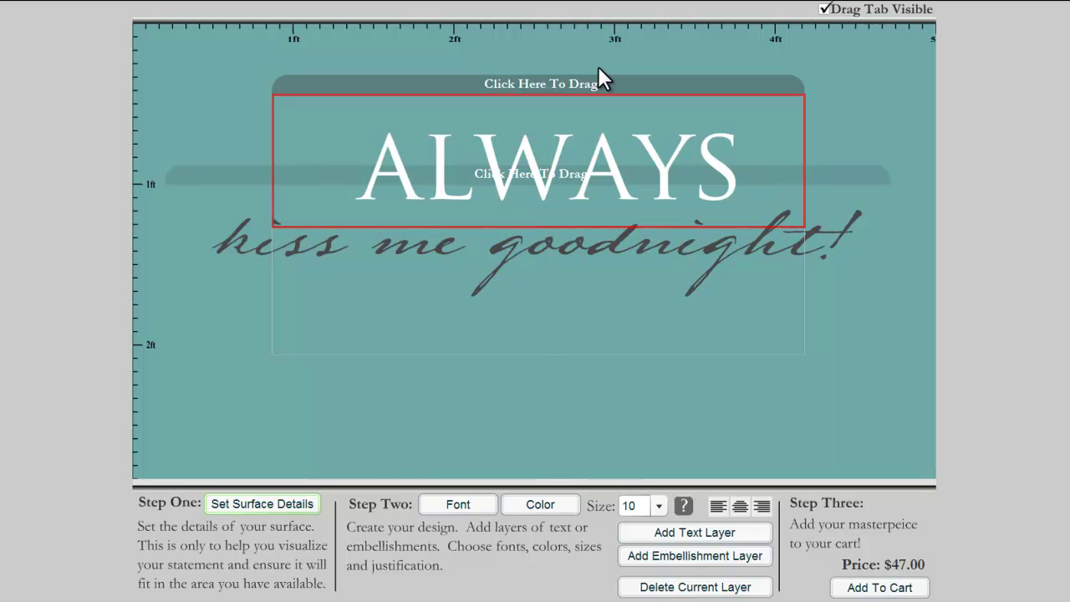
key(BackSpace)
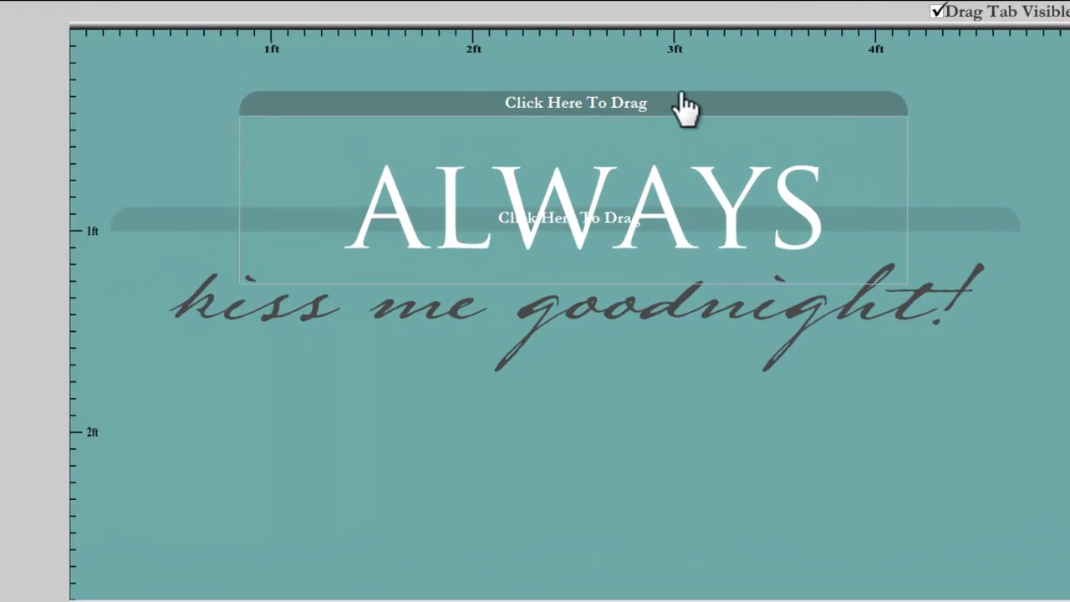
mouse_move(650, 92)
mouse_down()
mouse_move(470, 36)
mouse_move(438, 36)
mouse_move(433, 49)
mouse_up()
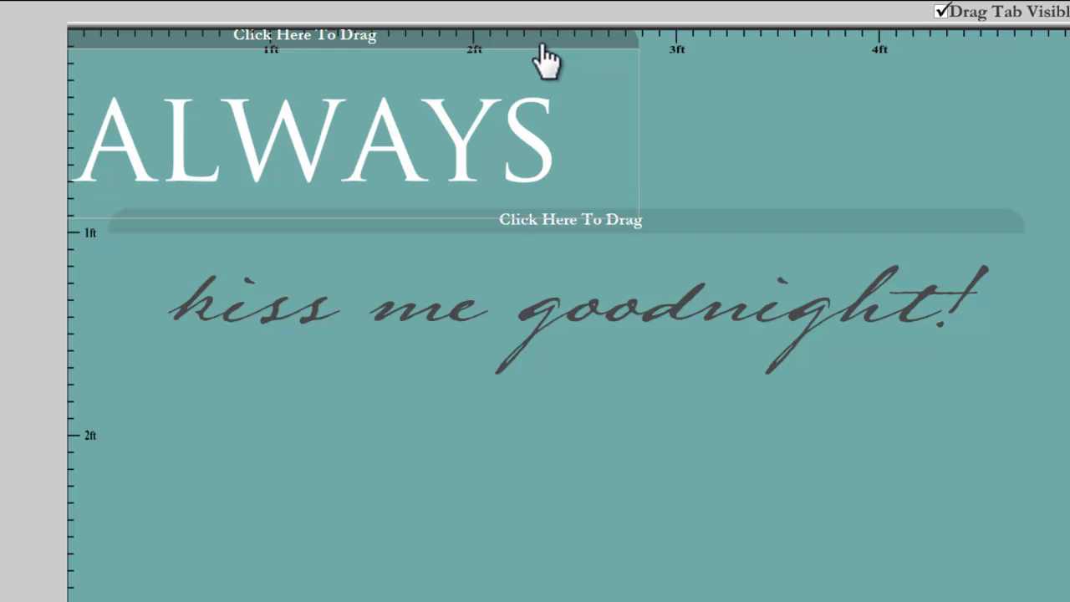
Step: Centre the size-10 ALWAYS above 'kiss me goodnight!' and select the script layer
drag(429, 53, 683, 133)
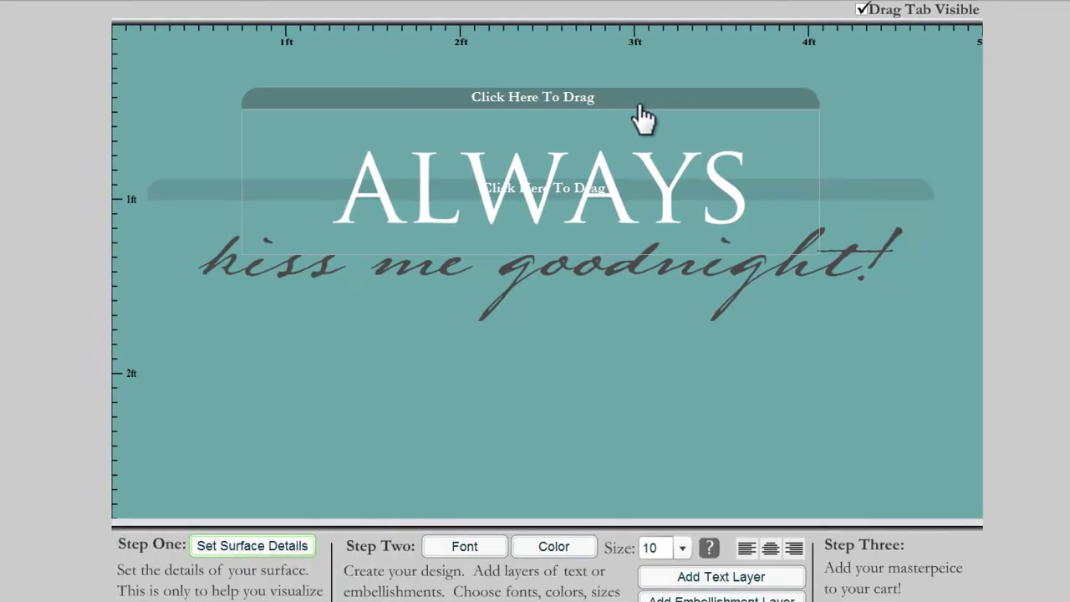
click(874, 198)
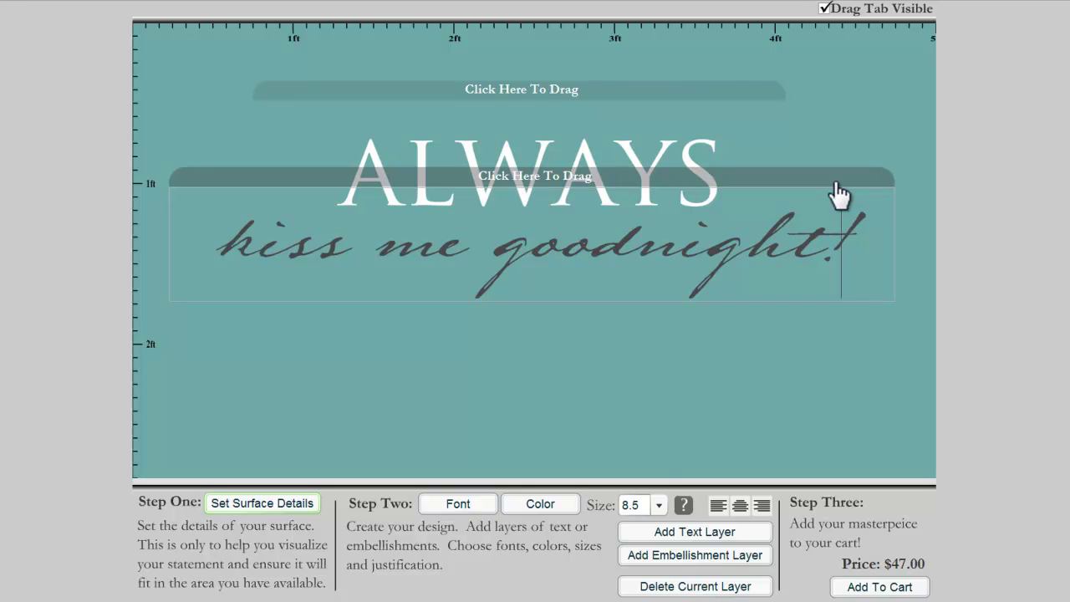
Step: Clear the empty lines and stray characters under 'kiss me goodnight!', previewing with drag tabs hidden
key(Return)
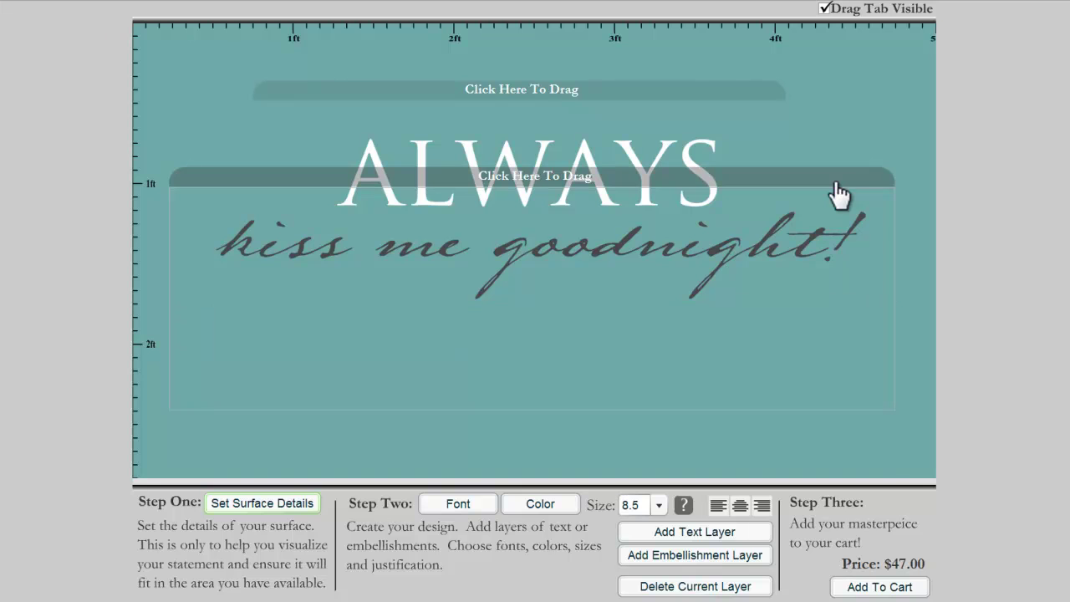
key(Return)
key(BackSpace)
text(1k)
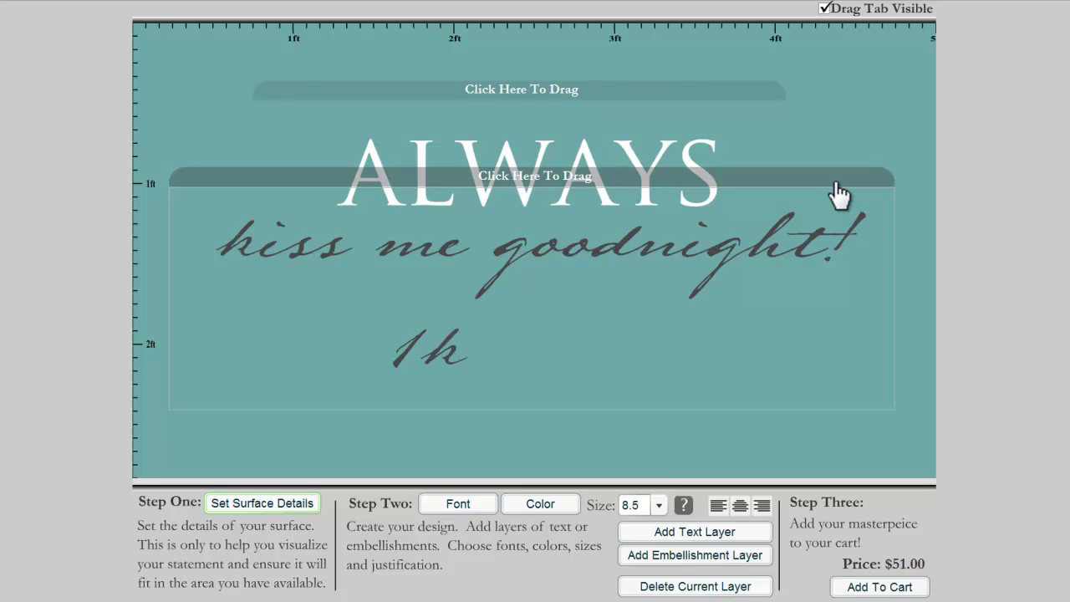
text(/)
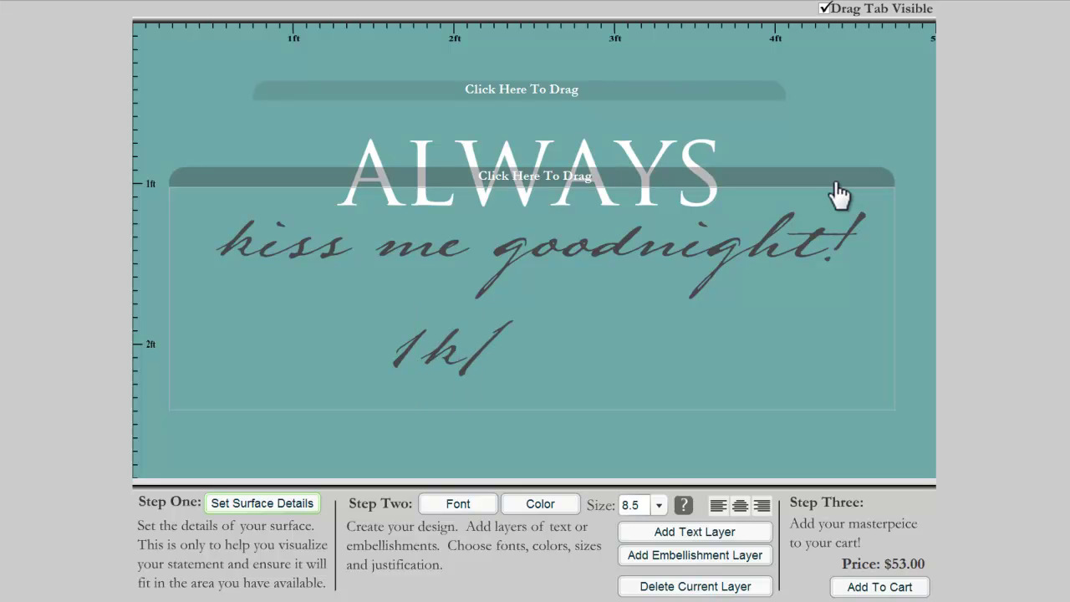
key(BackSpace)
key(BackSpace)
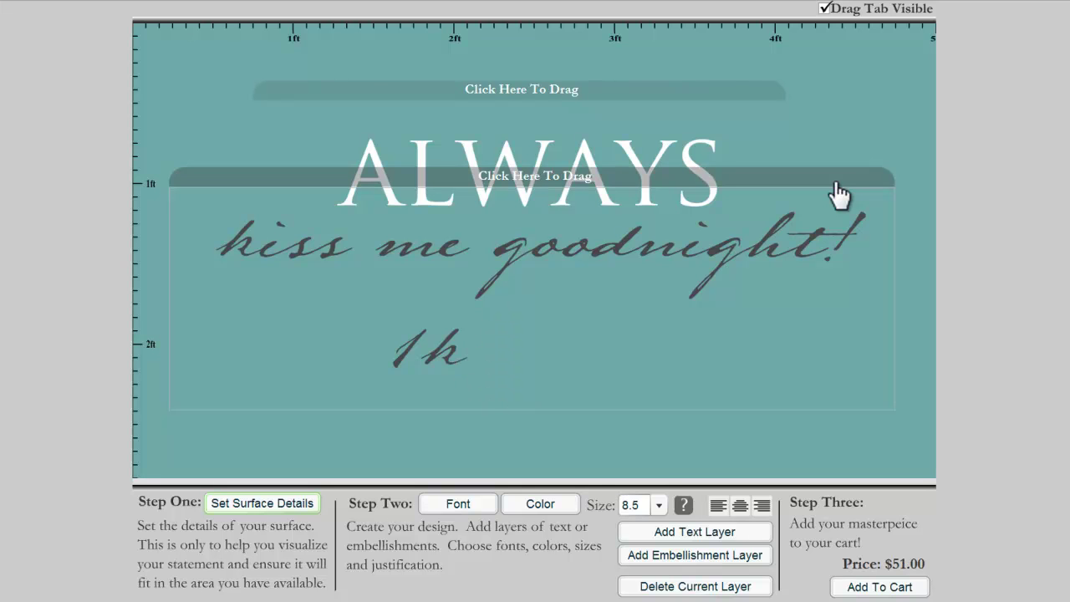
key(BackSpace)
key(BackSpace)
key(BackSpace)
key(BackSpace)
key(BackSpace)
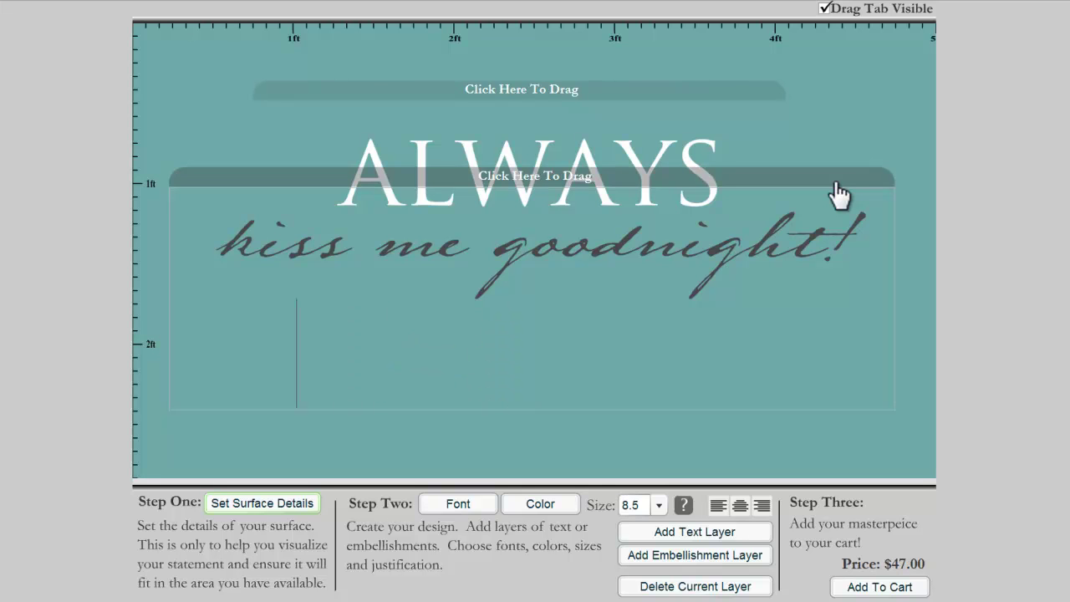
key(BackSpace)
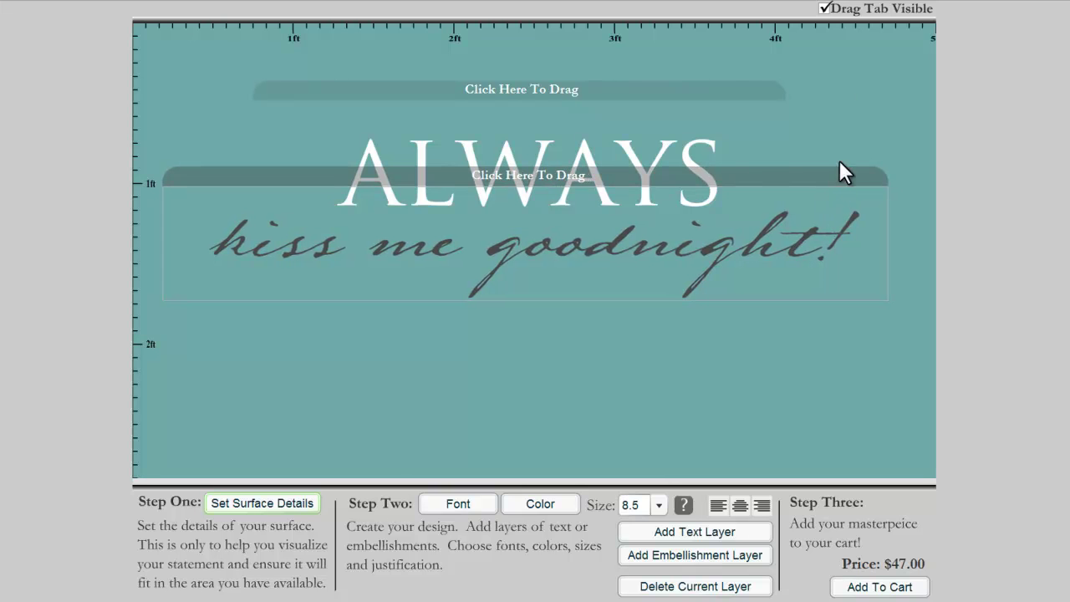
click(824, 10)
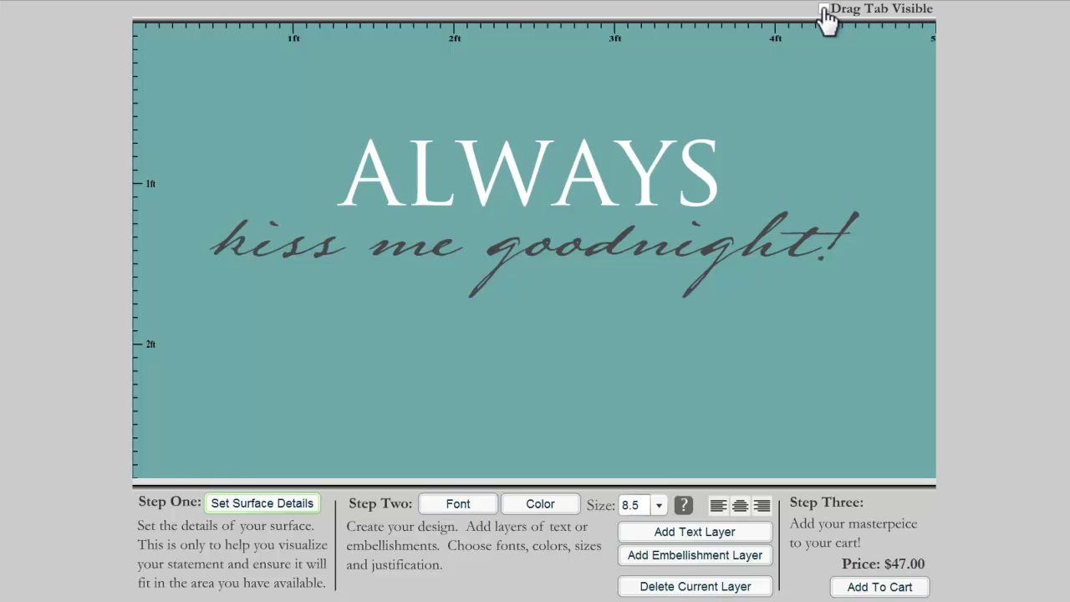
click(824, 9)
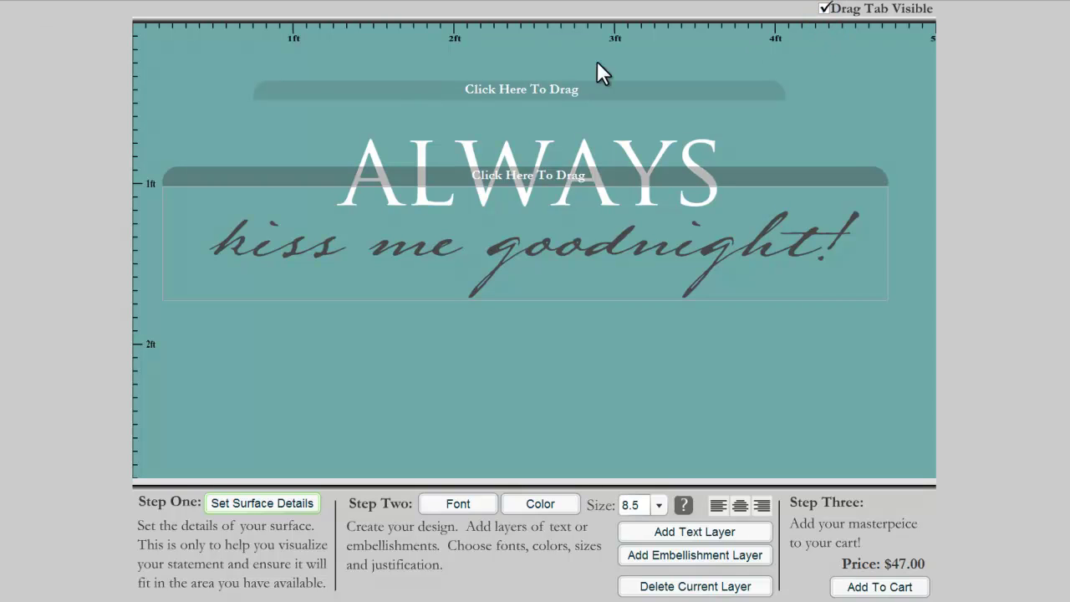
Step: Add the long line flourish from the Ornamental embellishment category
click(747, 557)
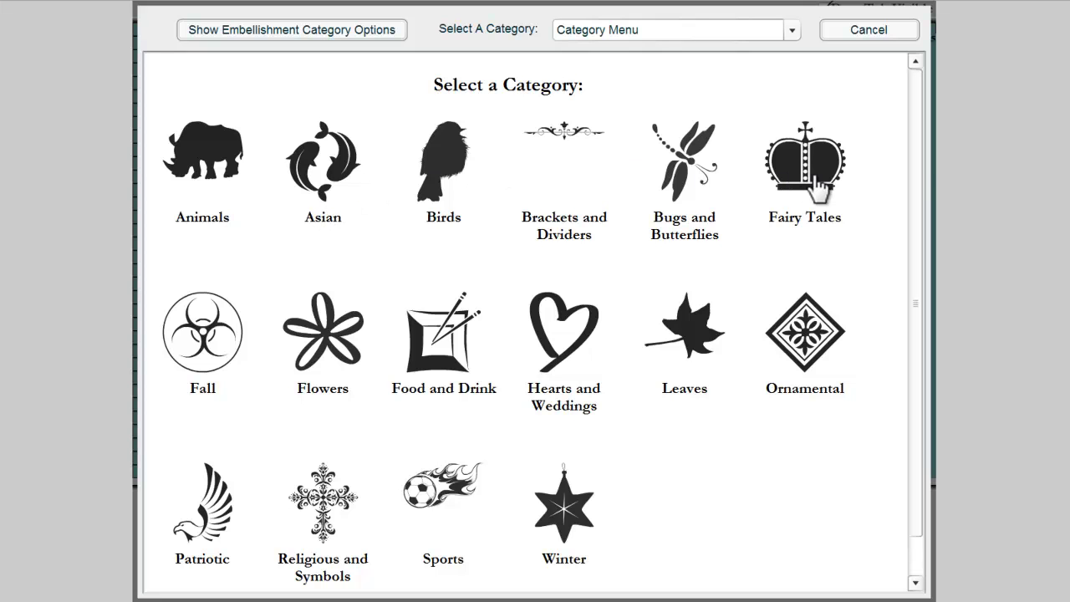
click(807, 328)
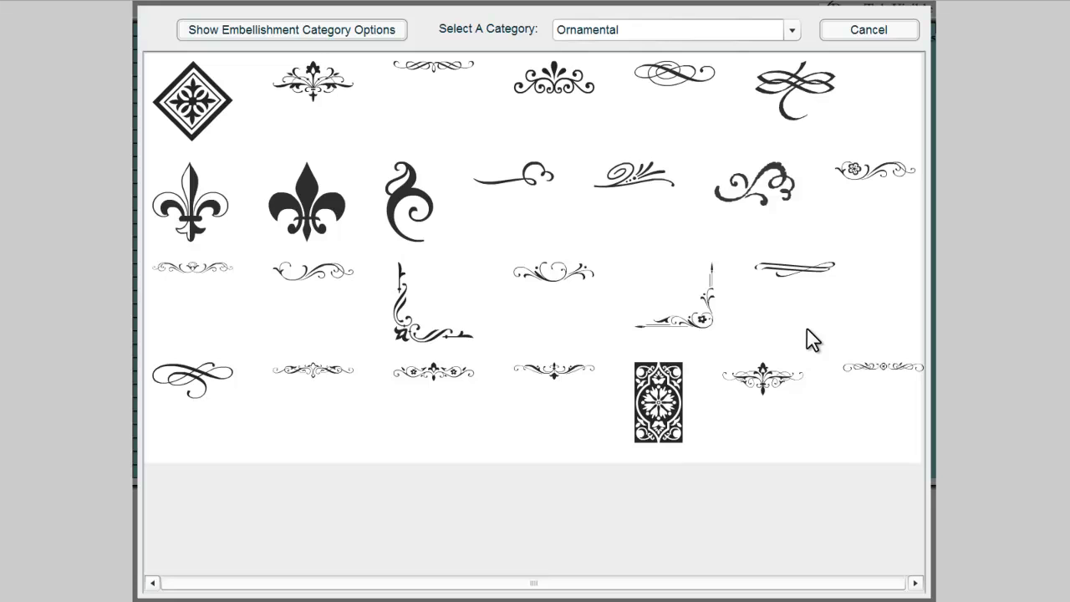
click(807, 272)
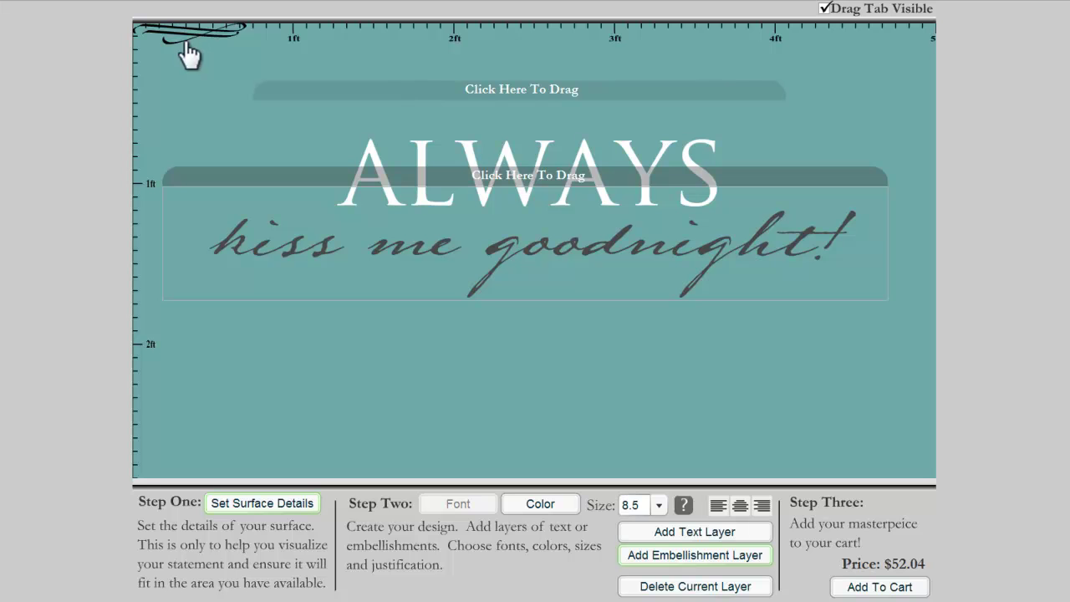
Step: Move the flourish from the top-left corner to centred beneath the script phrase
drag(172, 55, 531, 346)
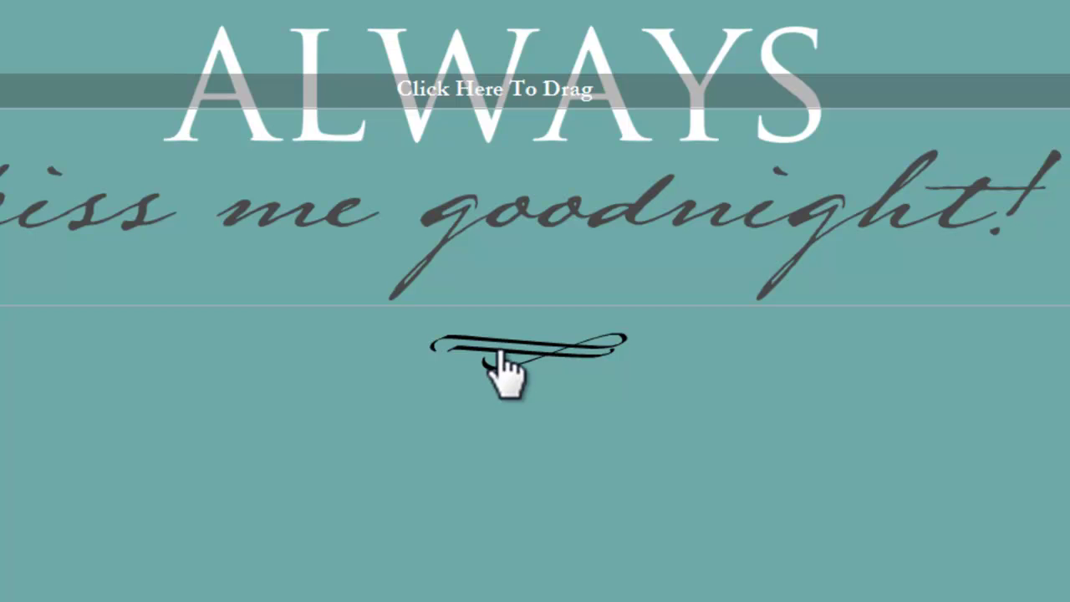
mouse_move(501, 368)
mouse_down()
mouse_move(442, 361)
mouse_move(468, 370)
mouse_up()
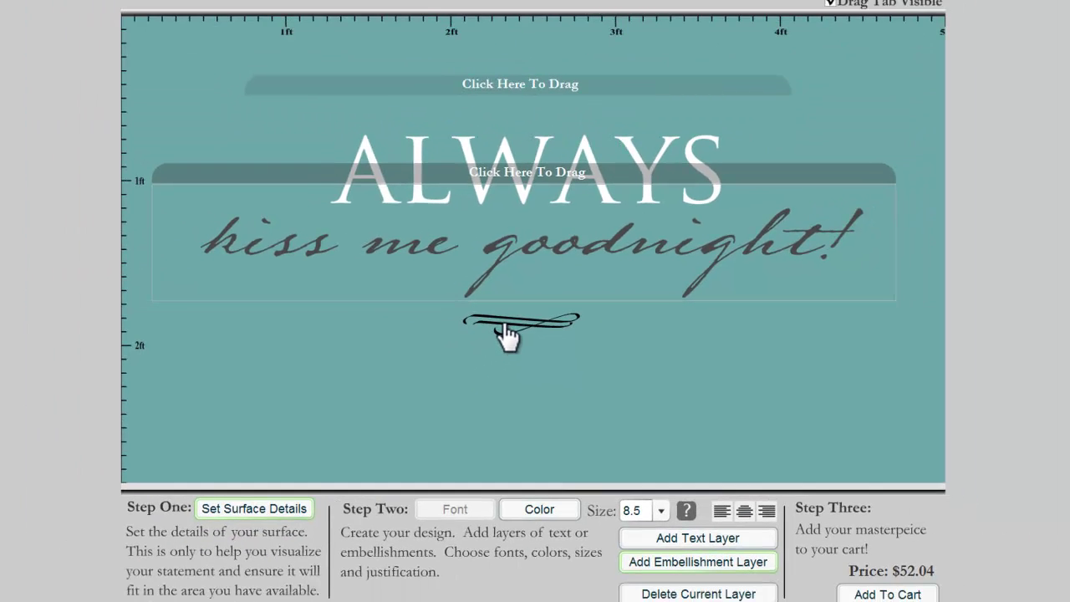
drag(507, 323, 510, 326)
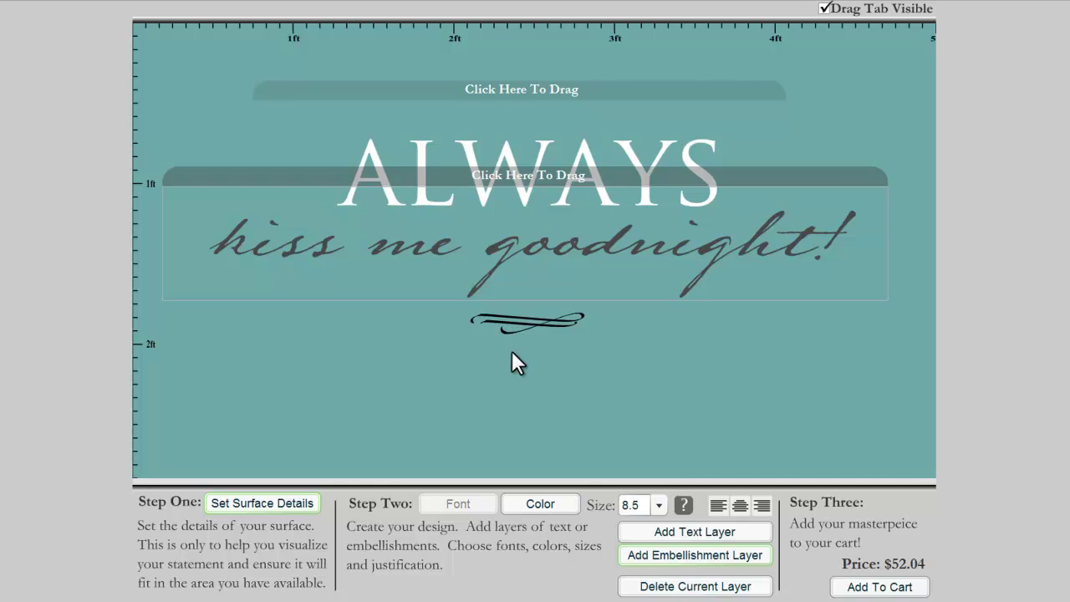
Step: Make the flourish white at size 17 and shift it slightly left to recentre
click(549, 503)
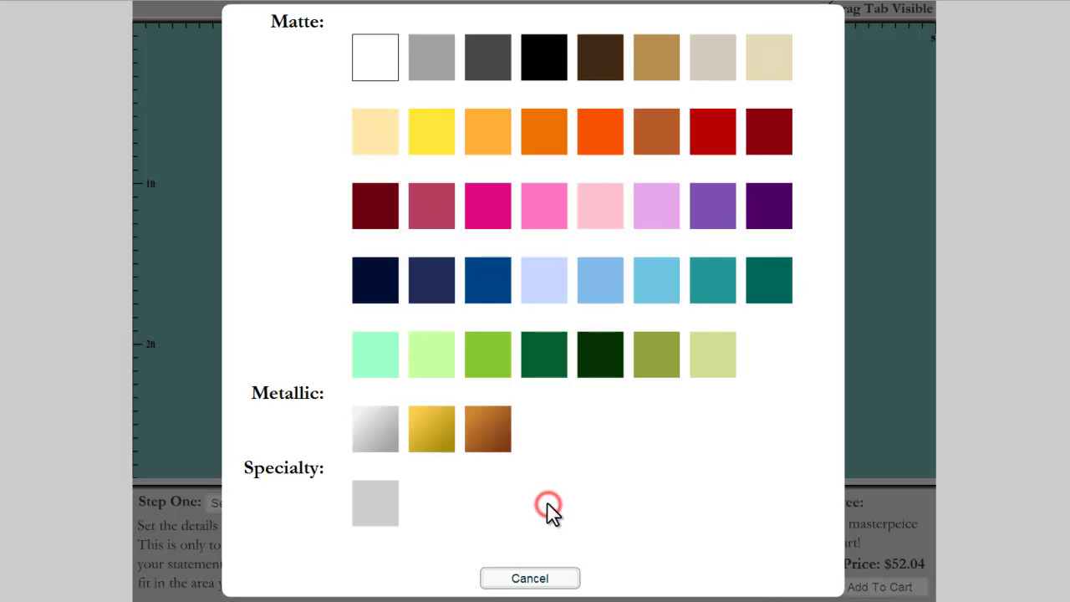
click(373, 53)
click(658, 505)
click(659, 484)
click(659, 484)
click(659, 484)
click(659, 484)
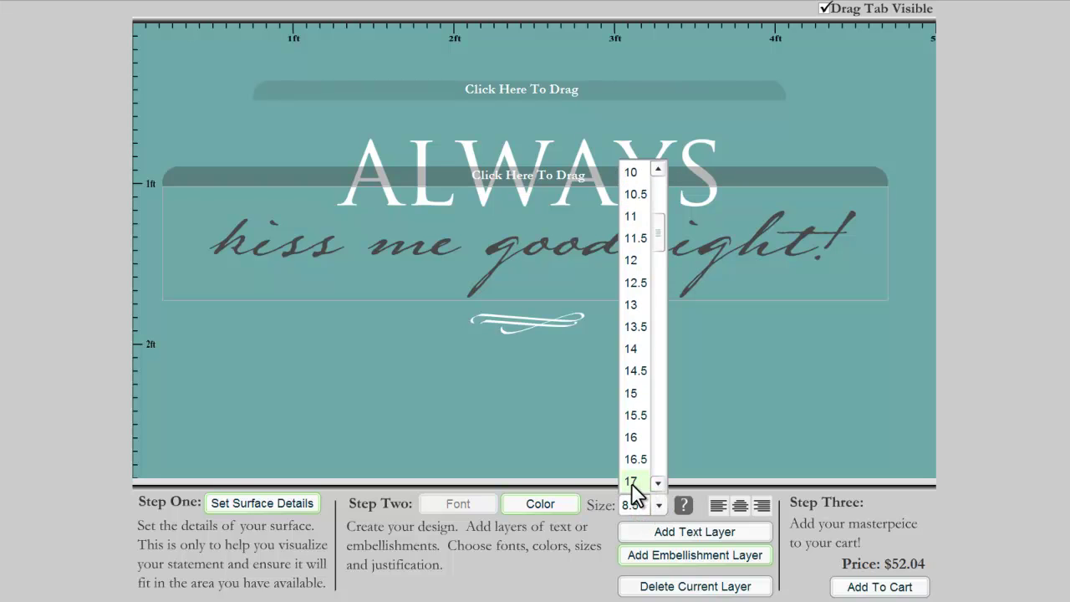
click(632, 483)
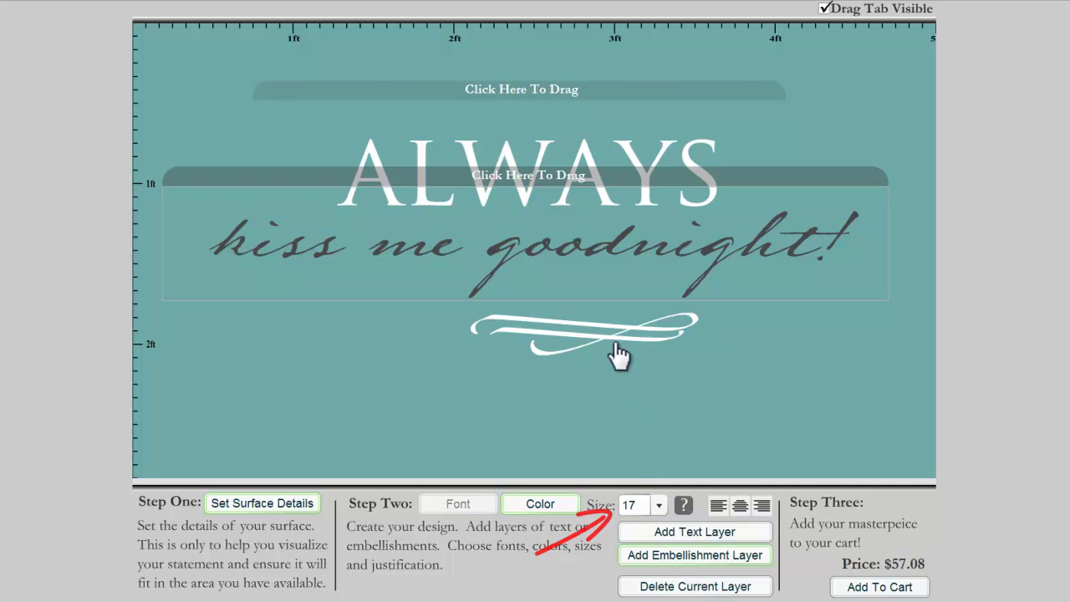
drag(616, 351, 559, 349)
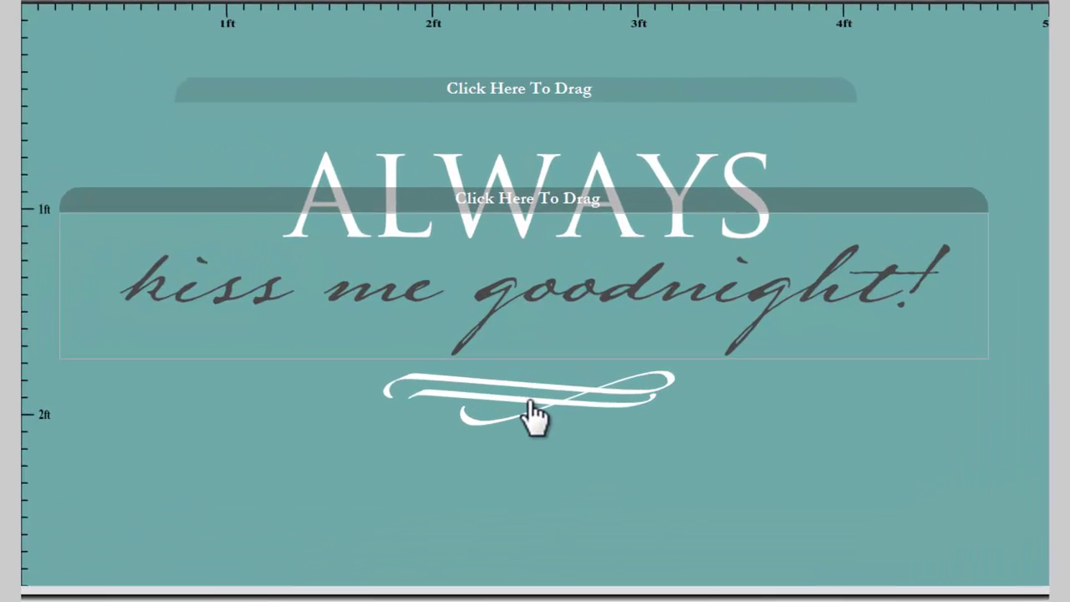
Step: Raise the white swash until it sits just under 'goodnight!'
drag(530, 346, 534, 318)
drag(528, 378, 528, 369)
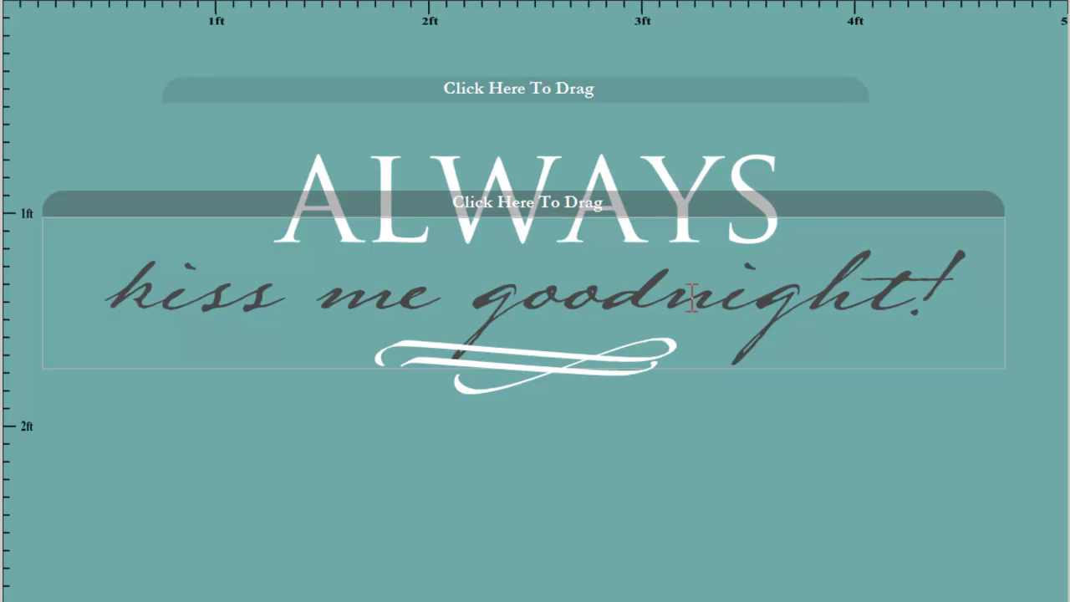
Step: Reposition the 'kiss me goodnight!' layer so it settles just under ALWAYS
click(869, 204)
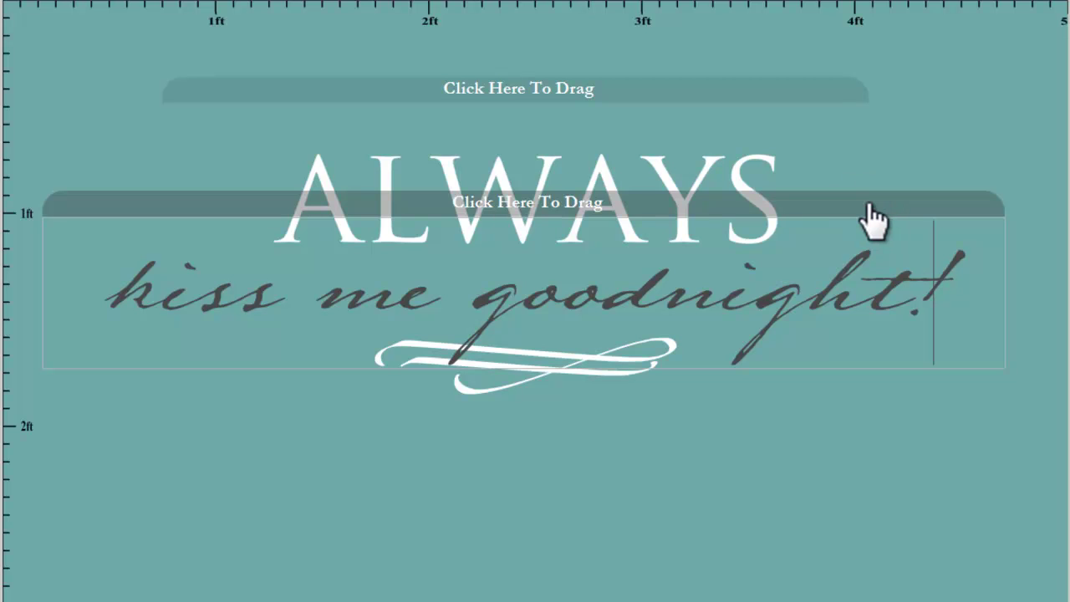
drag(874, 209, 872, 244)
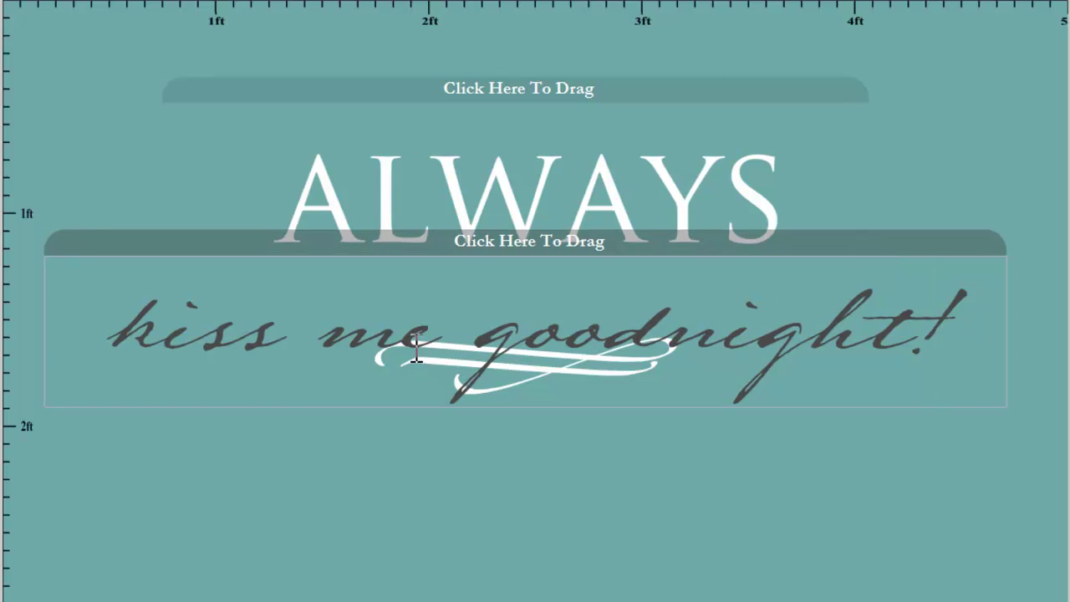
click(393, 360)
click(464, 348)
click(543, 354)
drag(917, 255, 918, 221)
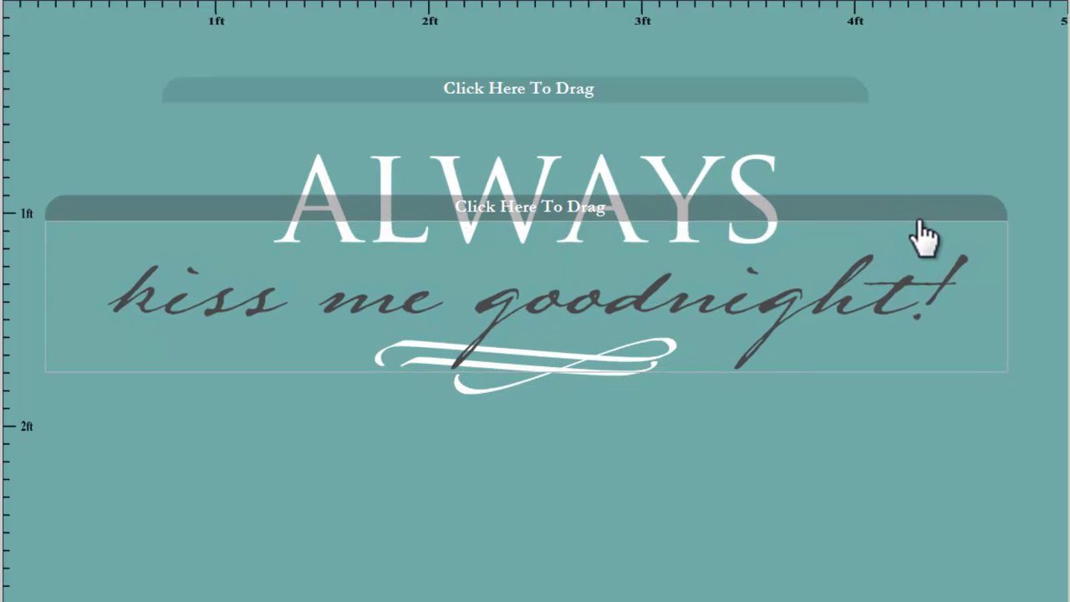
click(927, 251)
Step: Nudge the swash down and slightly right, previewing with drag tabs hidden
mouse_move(476, 391)
mouse_down()
mouse_move(482, 425)
mouse_move(487, 407)
mouse_up()
click(902, 7)
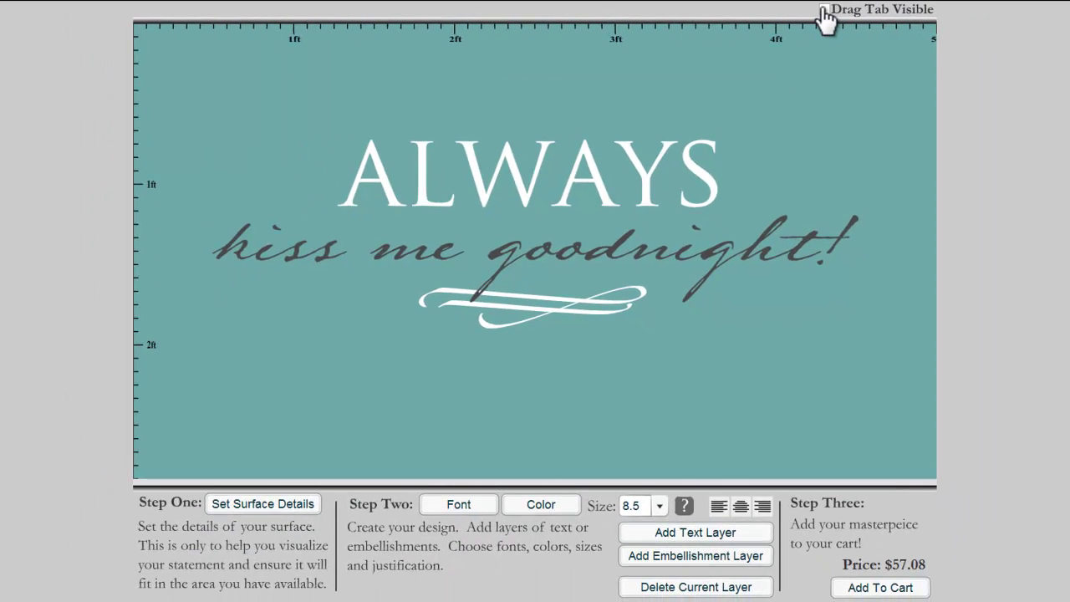
click(824, 12)
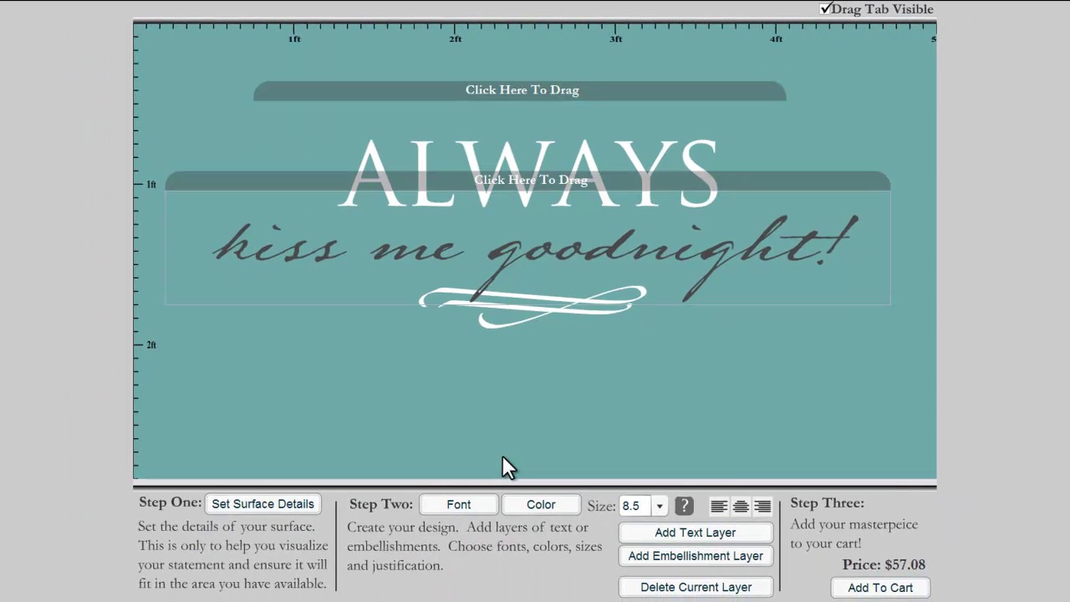
Step: Add a test text layer and drag it around below the swash
click(696, 533)
drag(637, 40, 623, 351)
drag(177, 350, 975, 334)
mouse_move(897, 341)
mouse_down()
mouse_move(951, 334)
mouse_move(908, 317)
mouse_move(944, 318)
mouse_move(561, 354)
mouse_up()
drag(877, 343, 539, 349)
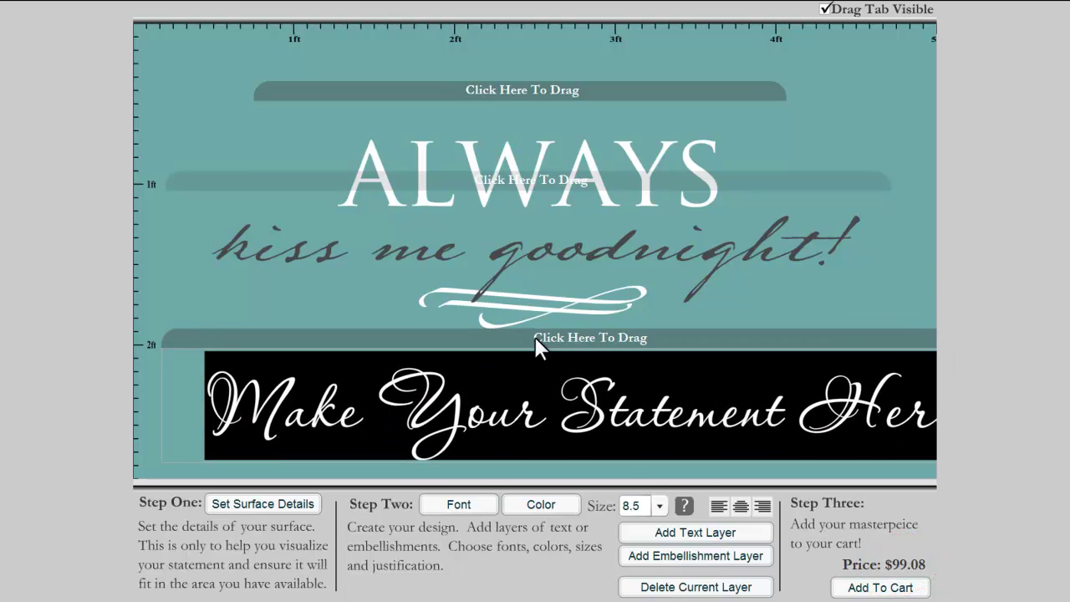
Step: Empty and delete the extra text layer, then hide the drag tabs
key(ctrl+a)
key(Delete)
drag(168, 332, 266, 318)
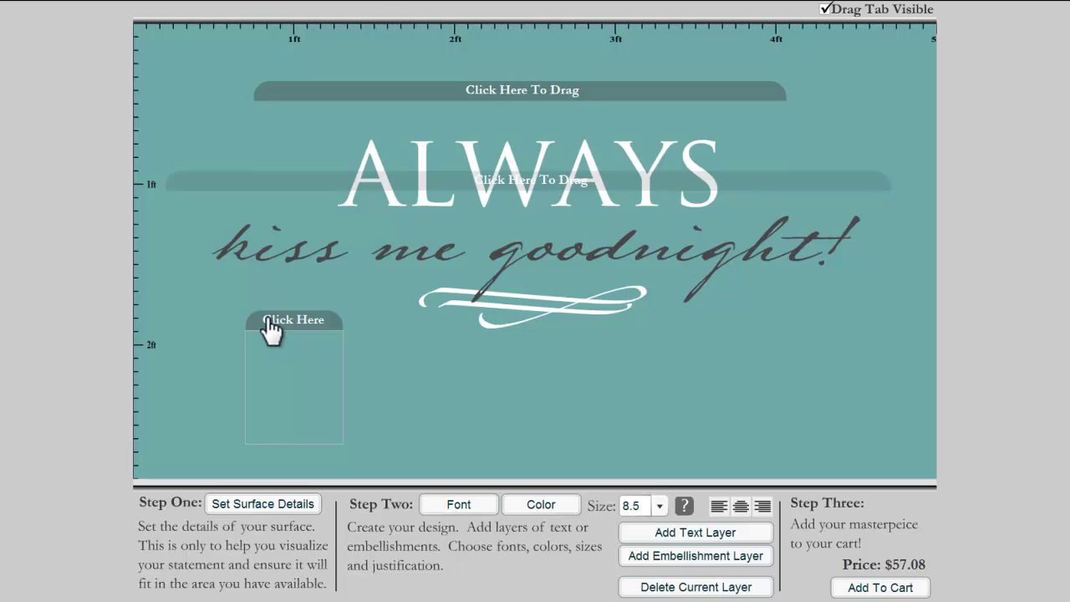
click(667, 585)
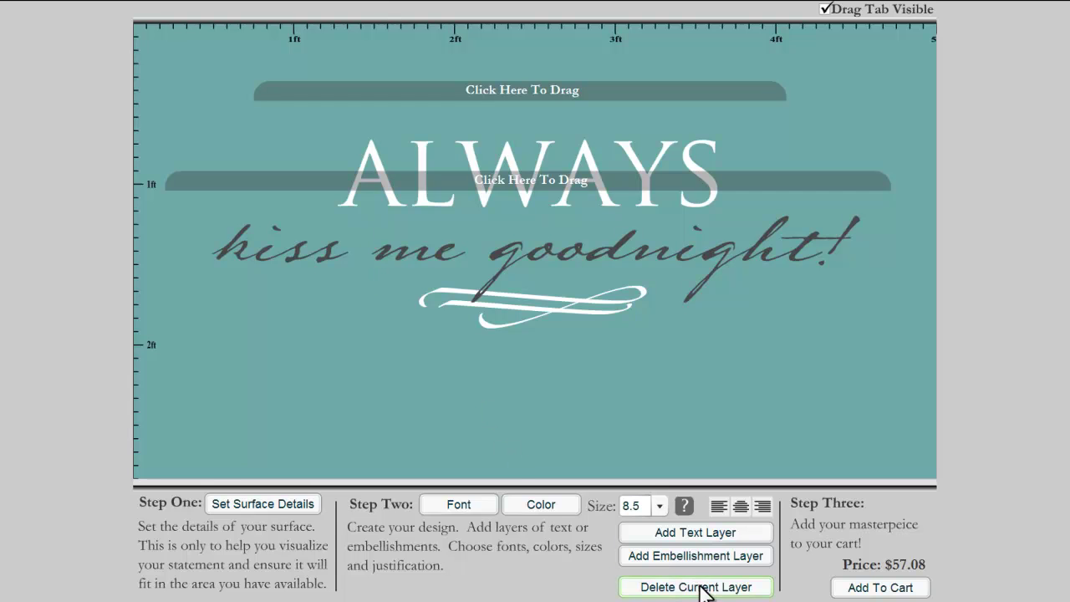
click(826, 10)
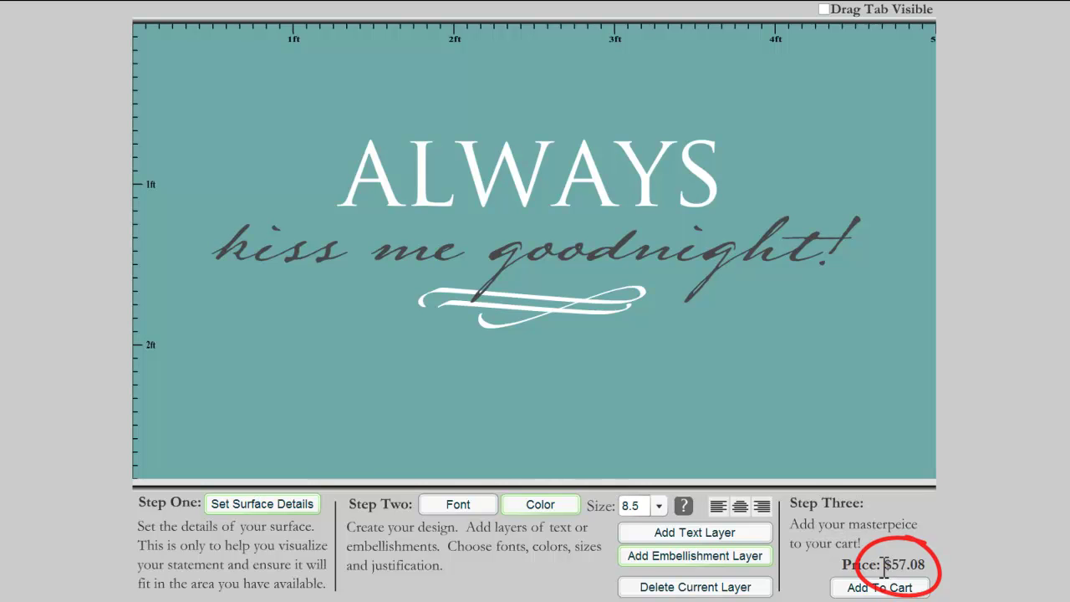
Step: Add the teal 'ALWAYS' and 'kiss me goodnight!' design to the cart at $57.08
click(877, 588)
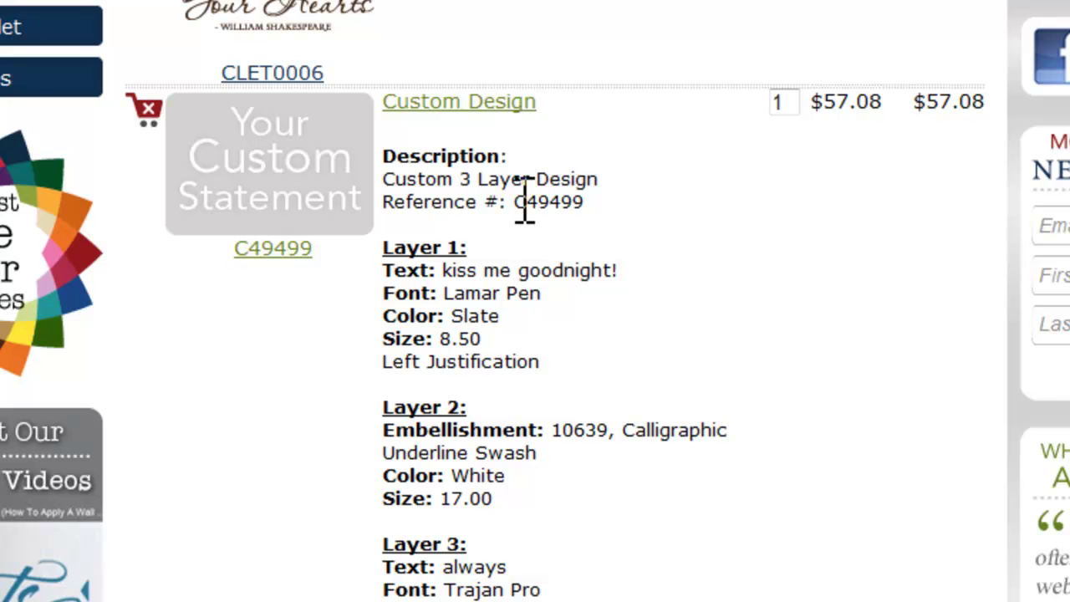
Step: Reopen the saved design from its reference link and add it to the cart a second time
click(451, 105)
drag(451, 105, 382, 215)
click(289, 249)
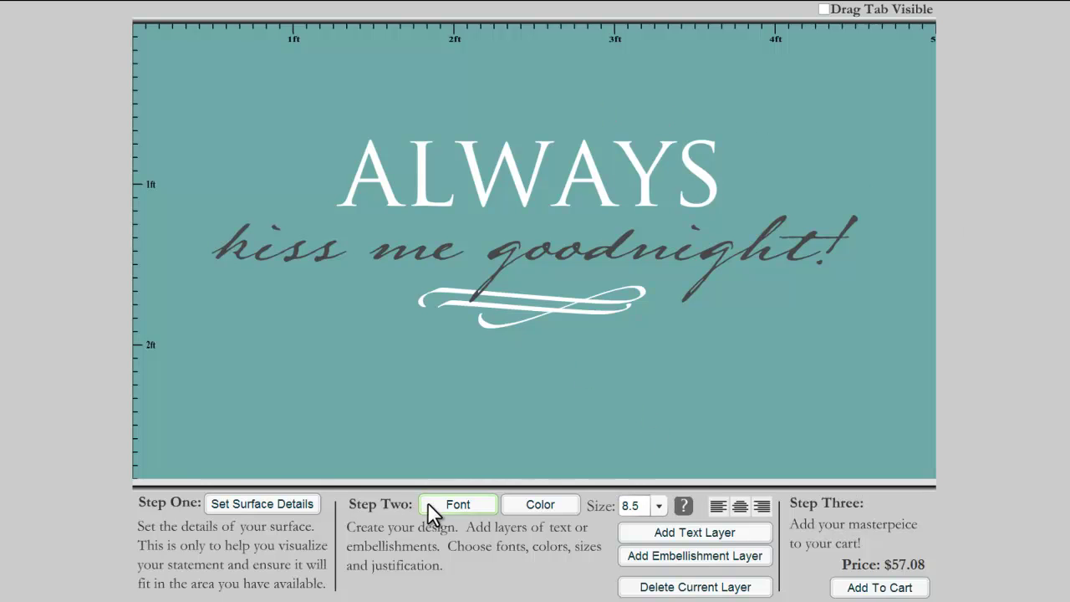
click(869, 588)
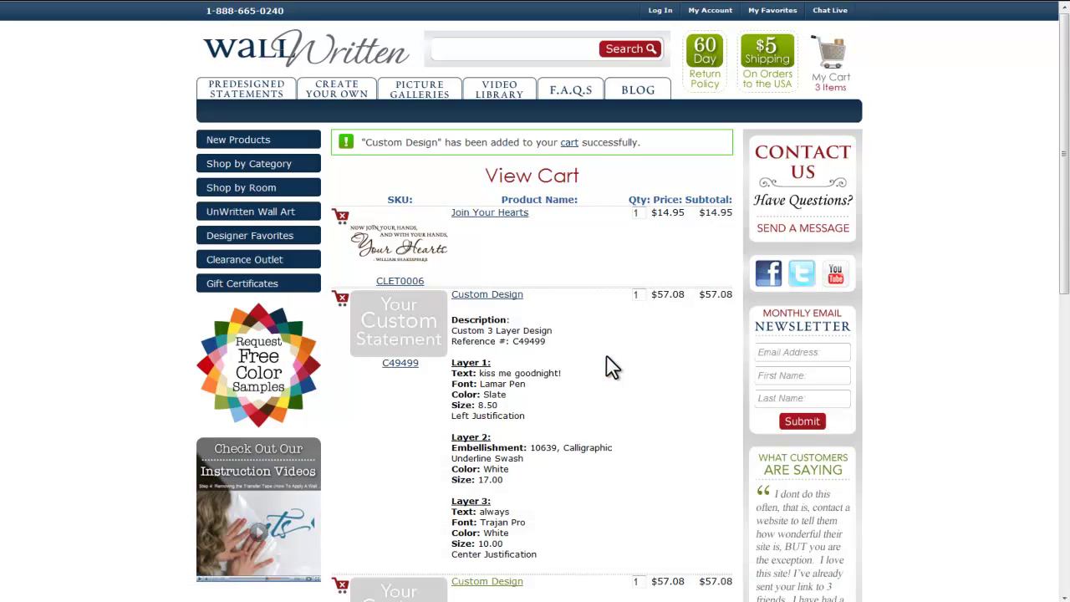
Step: Review the two cart entries and reopen the first item in the design tool
scroll(603, 357, down, 1)
scroll(604, 372, down, 3)
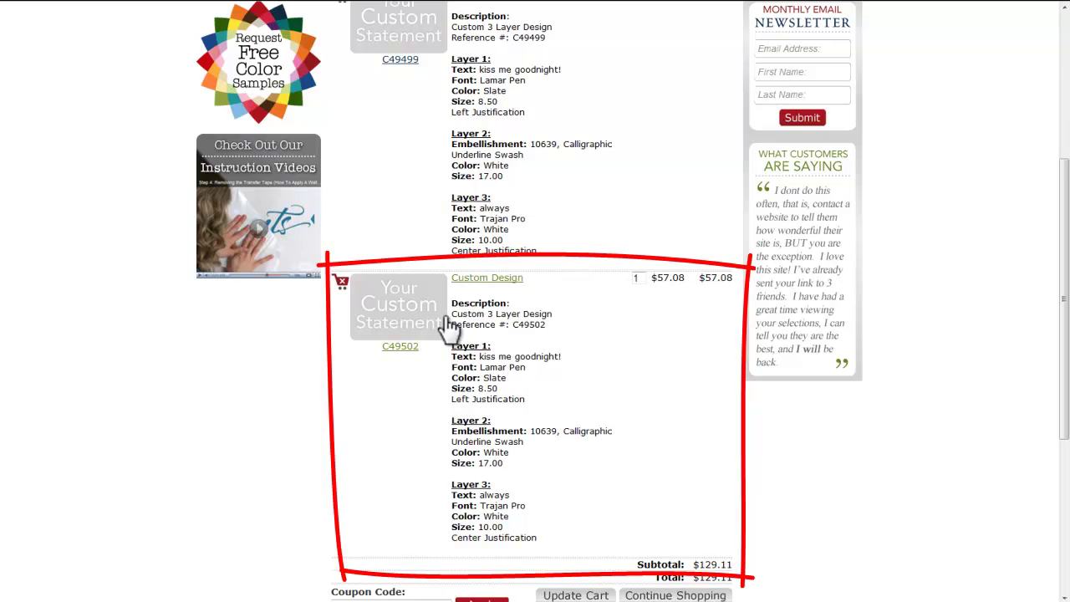
scroll(477, 261, up, 1)
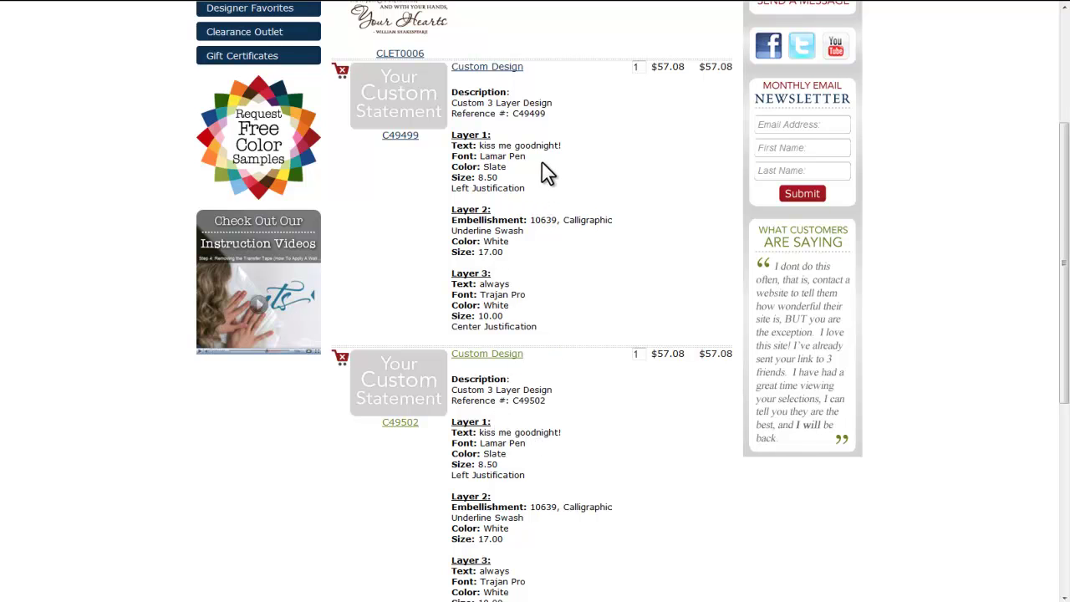
scroll(542, 174, up, 2)
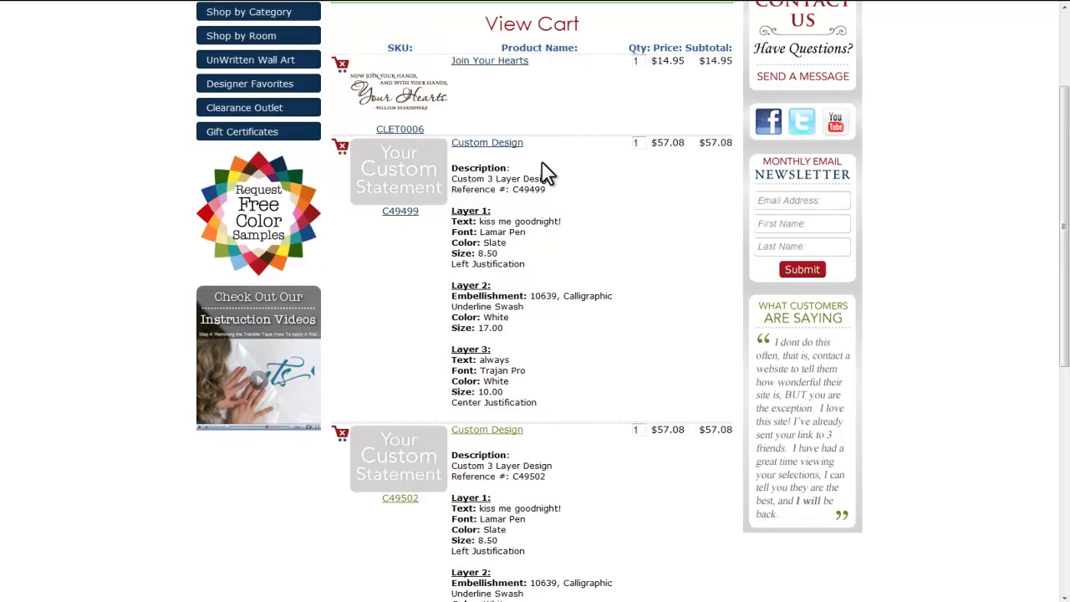
click(343, 148)
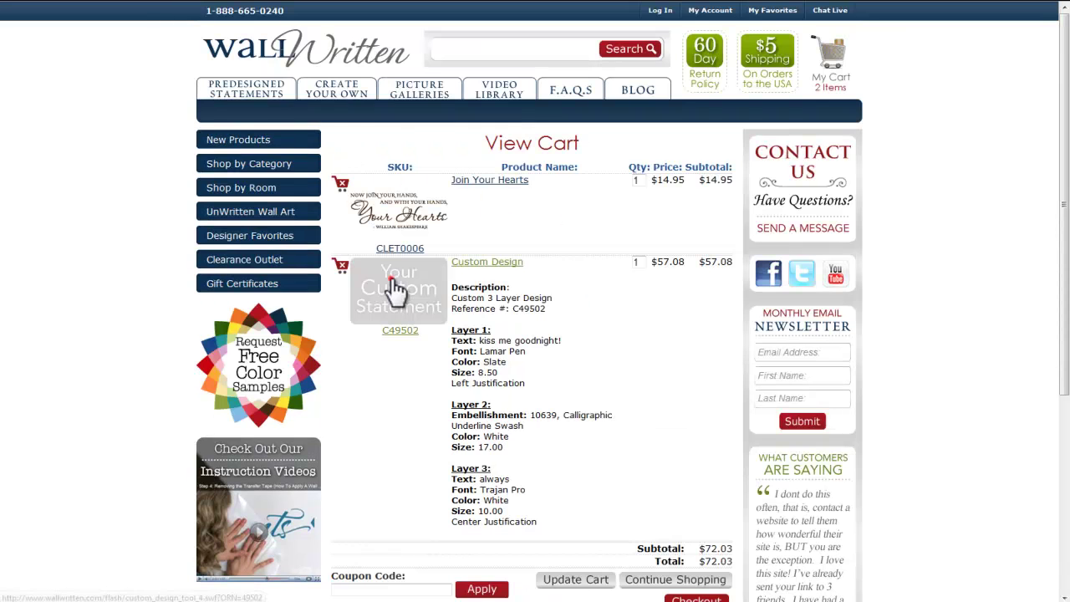
click(406, 161)
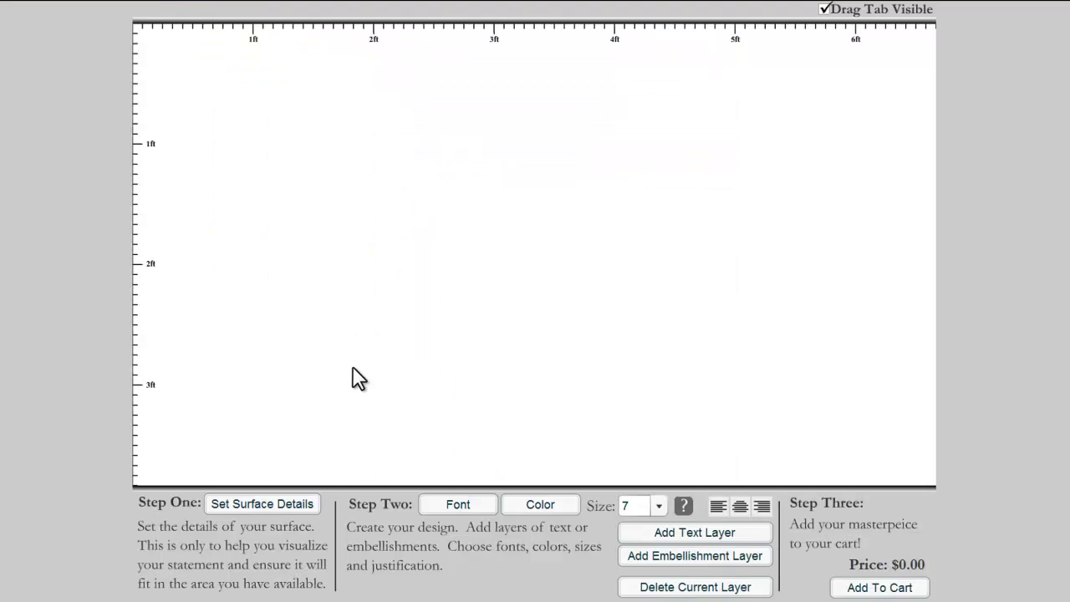